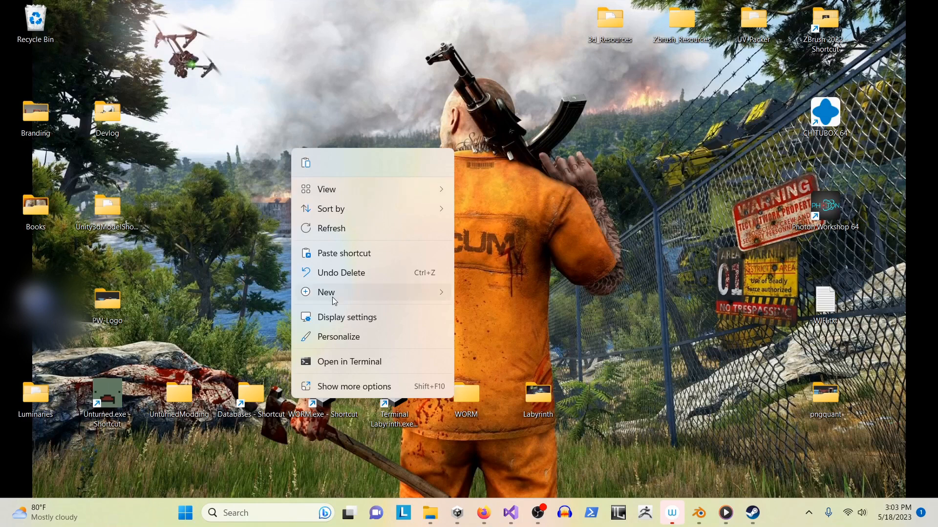
# - Create a new folder named UnturnedMods on the desktop
pyautogui.moveTo(331, 293)
pyautogui.click(549, 59)
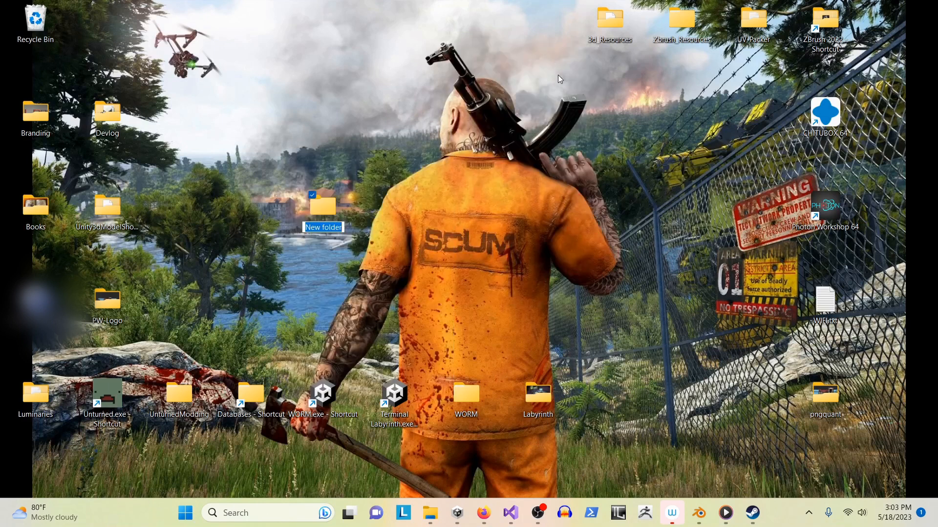
pyautogui.write('UnturnedMods')
pyautogui.press('Return')
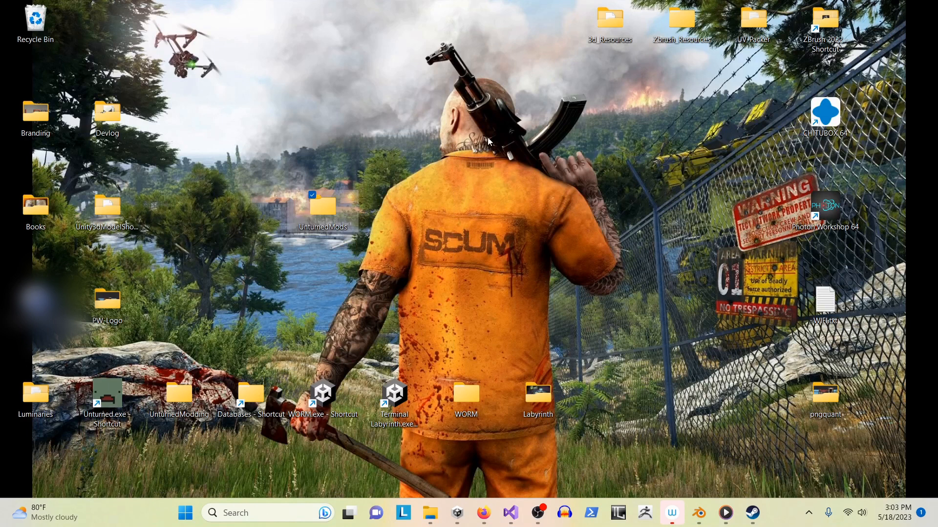
# - Paste the copied Unturned game folder into the UnturnedMods folder
pyautogui.doubleClick(333, 212)
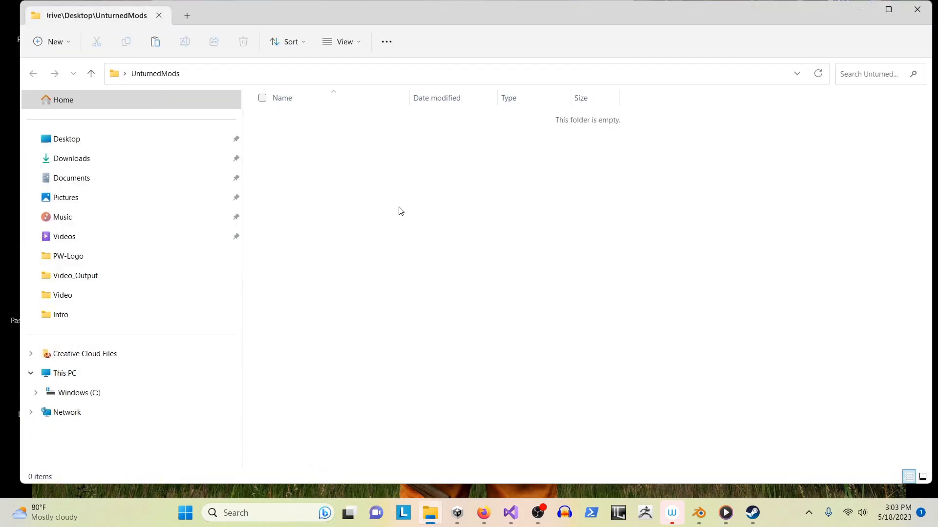
pyautogui.hotkey('ctrl', 'v')
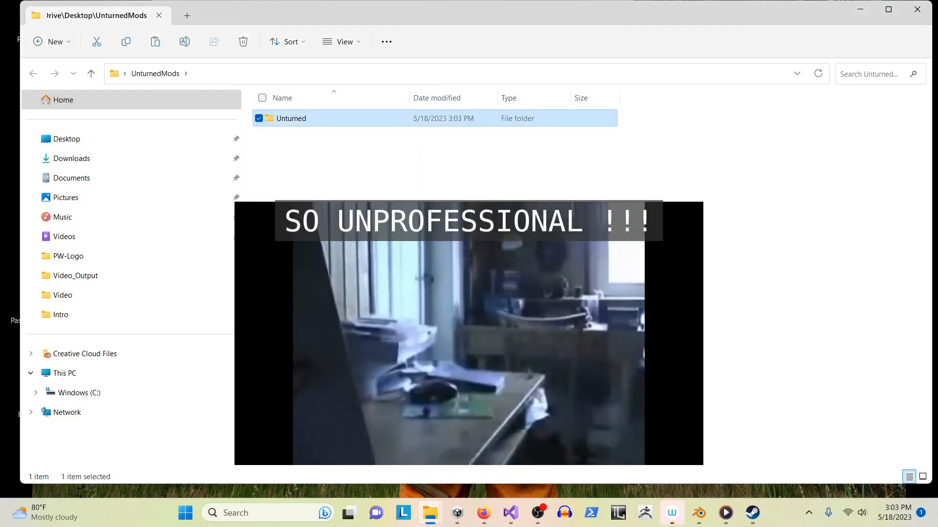
pyautogui.click(290, 175)
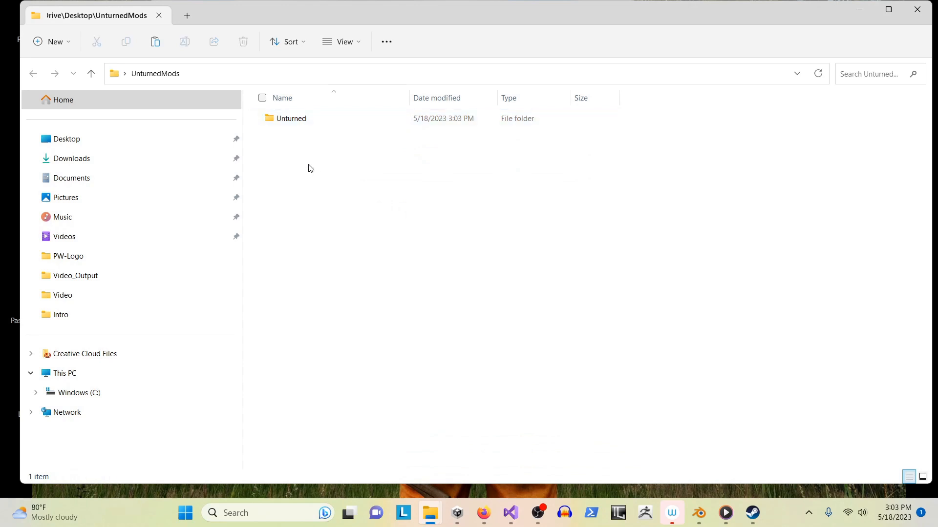
pyautogui.click(214, 78)
pyautogui.rightClick(258, 75)
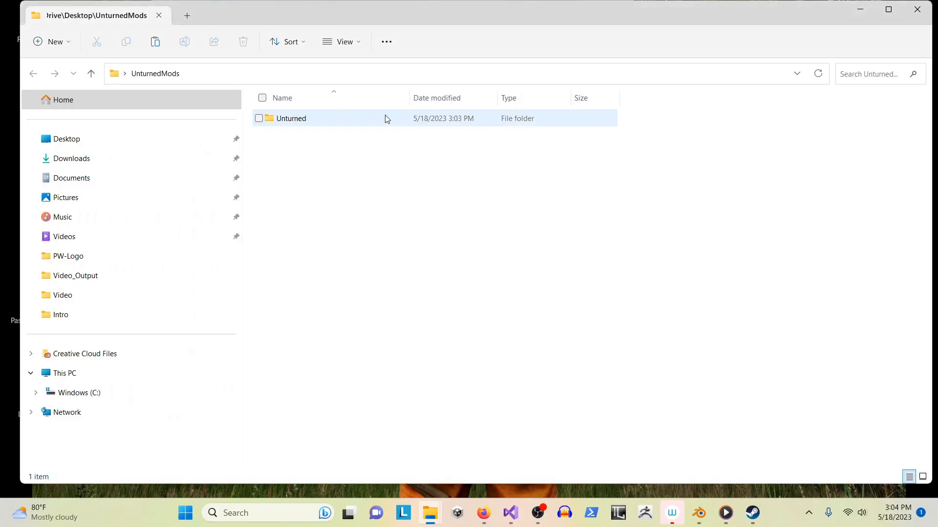
# - Check the product version of Unturned.exe, inside the copied Unturned folder, in its file property details
pyautogui.doubleClick(385, 117)
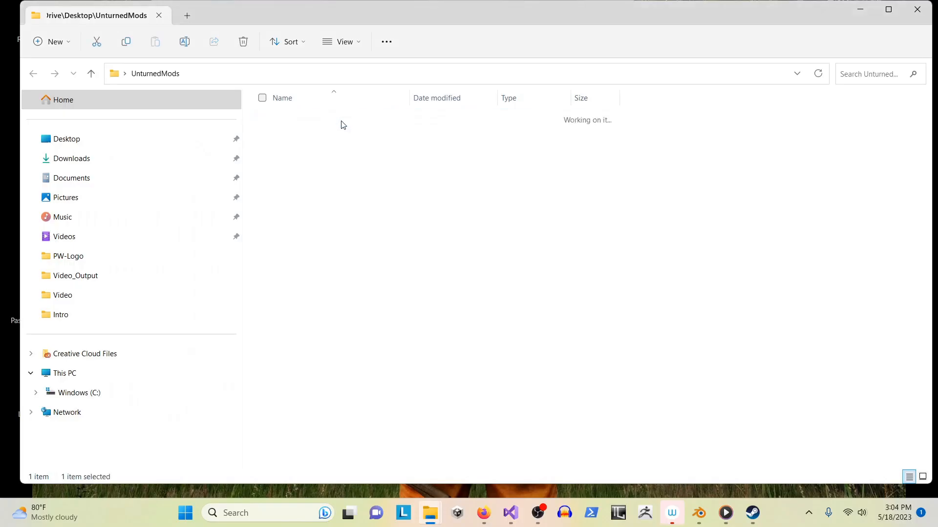
pyautogui.scroll(-4, 371, 293)
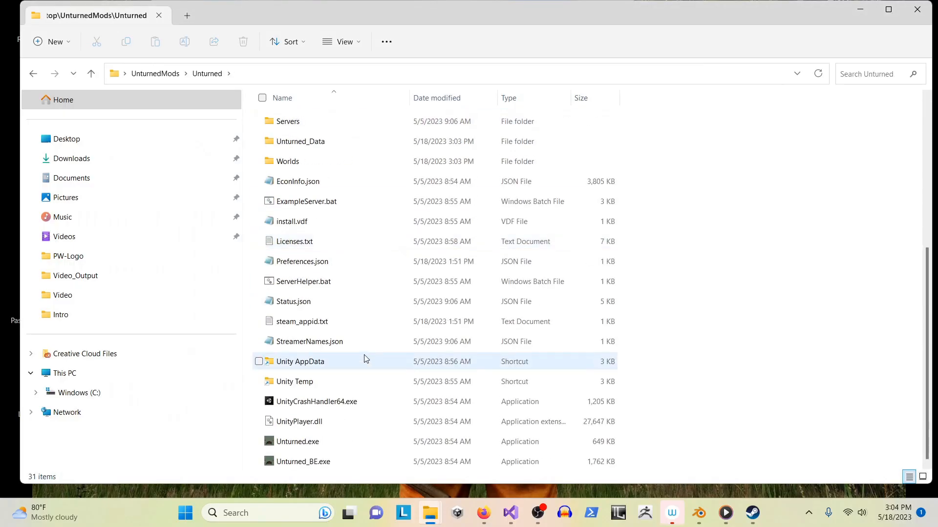
pyautogui.rightClick(309, 441)
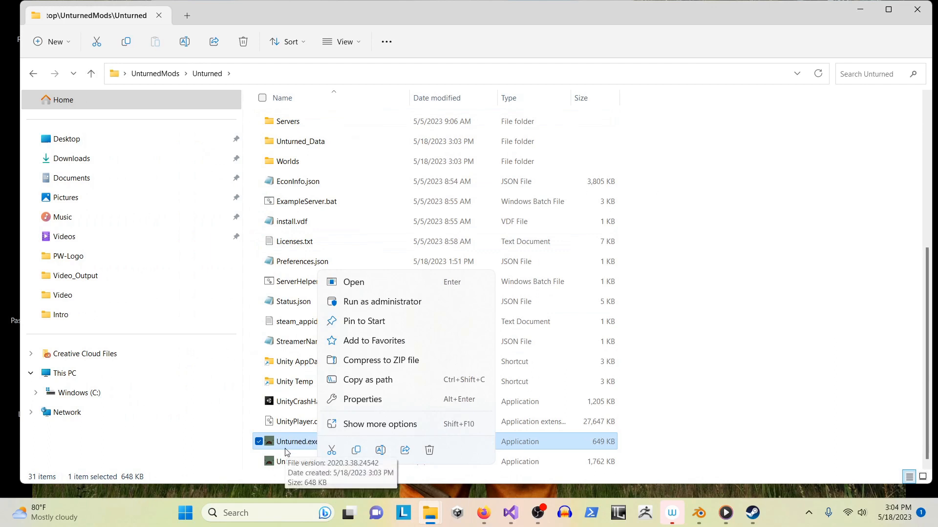
pyautogui.click(354, 401)
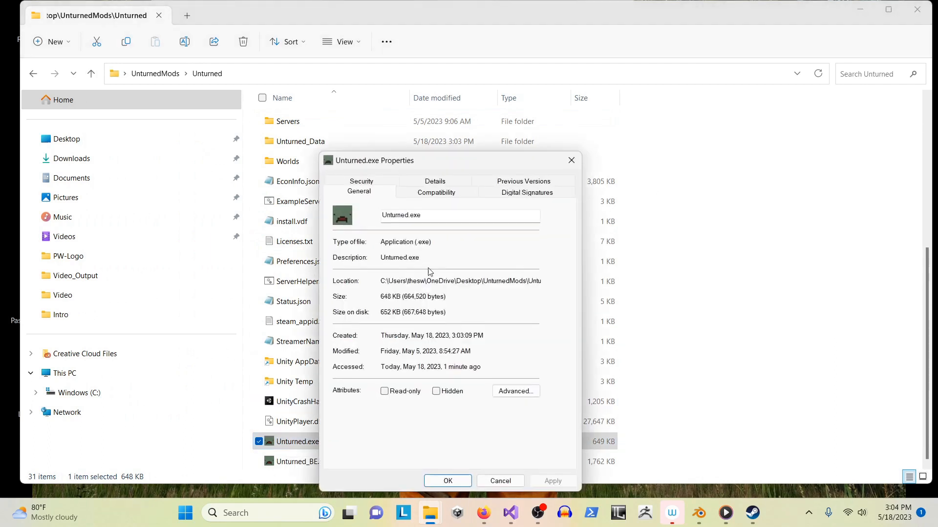
pyautogui.click(439, 183)
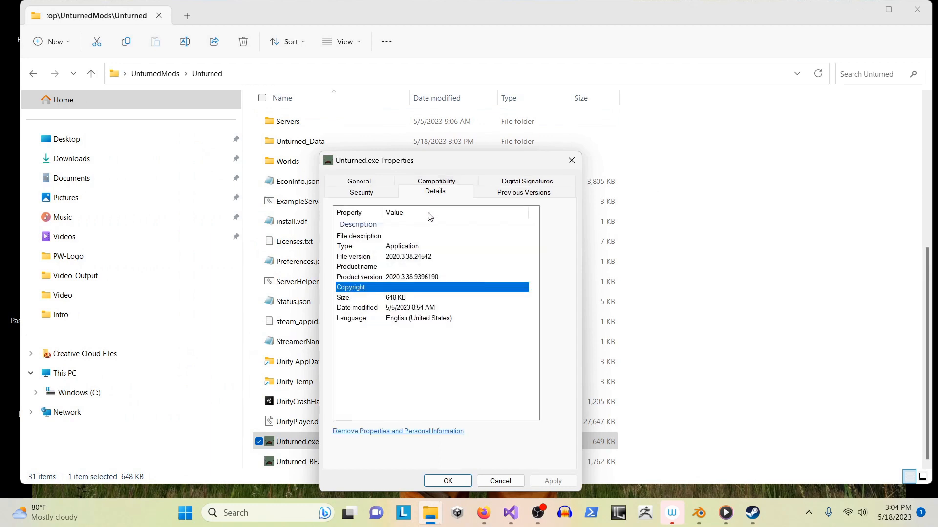
pyautogui.click(389, 279)
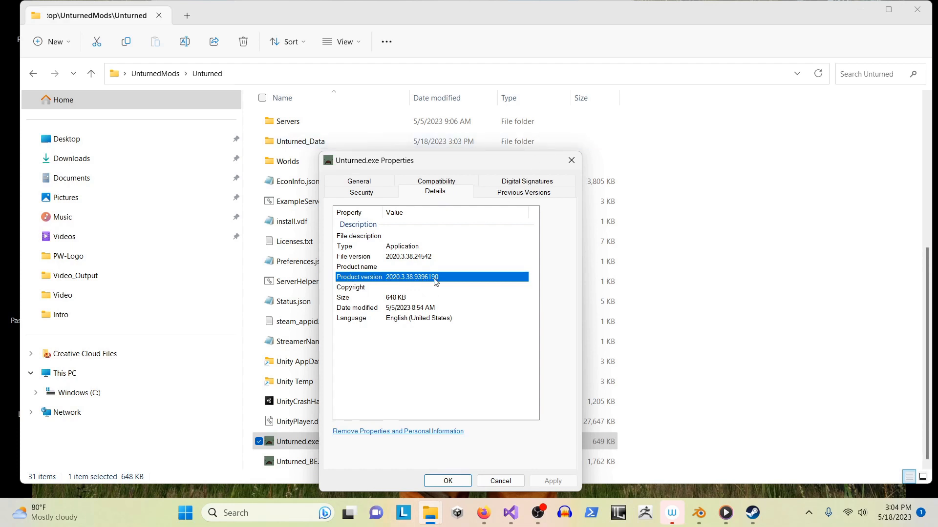
# - Switch to Unity Hub and set up a new 3D project named UnturnedModStuff with editor version 2020.3.38f1
pyautogui.click(457, 513)
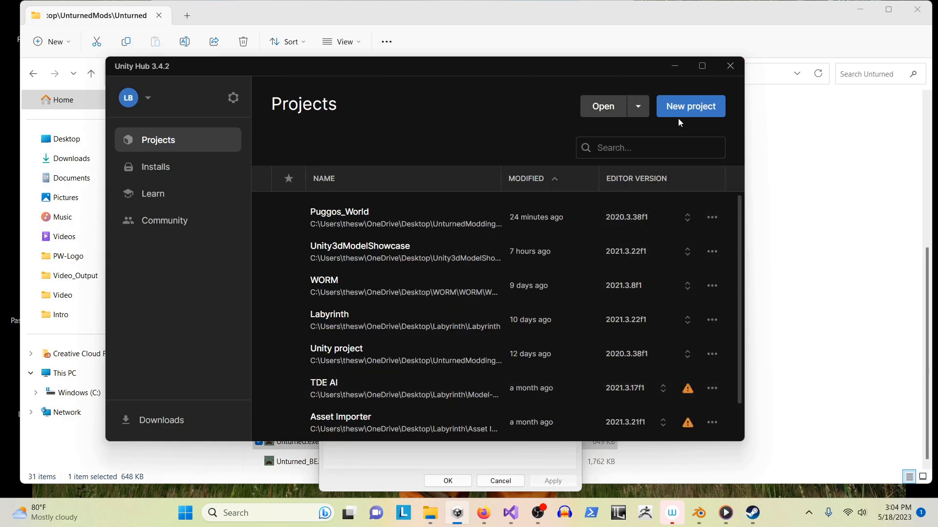
pyautogui.click(683, 113)
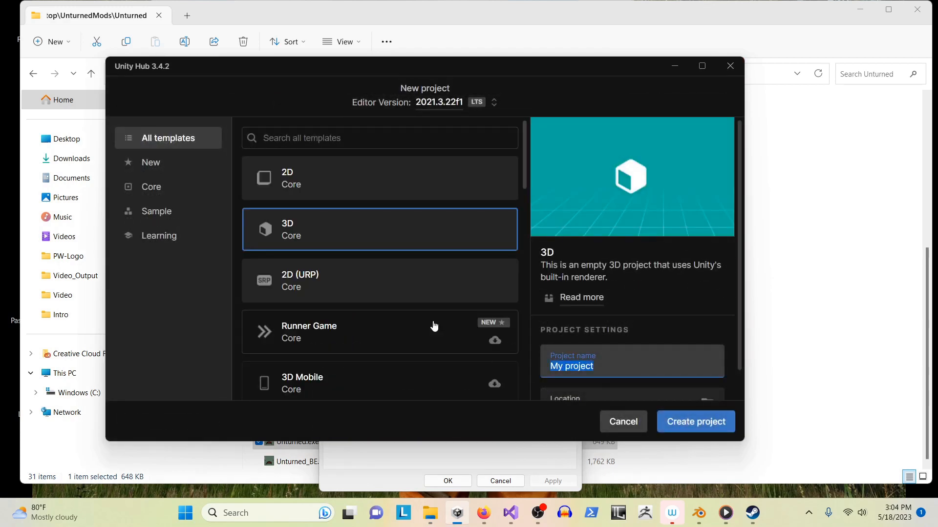
pyautogui.write('UnturnedModStuff')
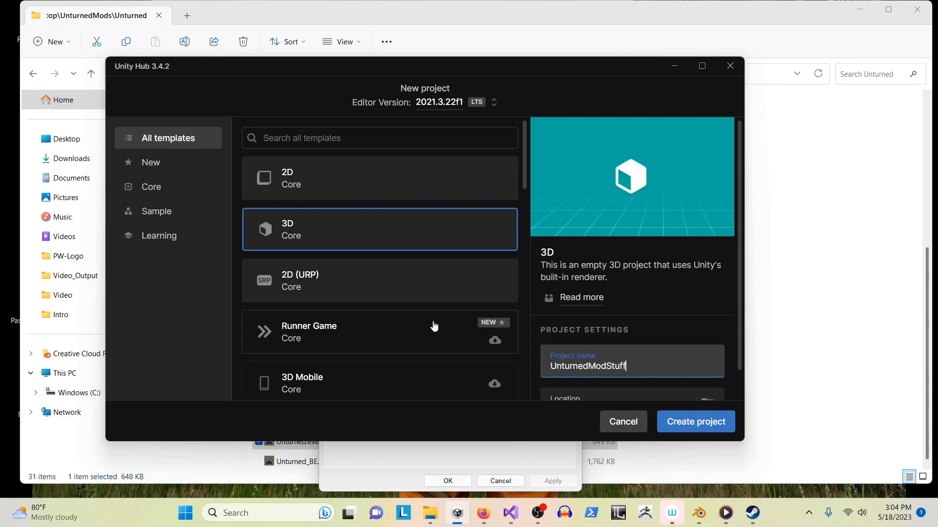
pyautogui.click(438, 101)
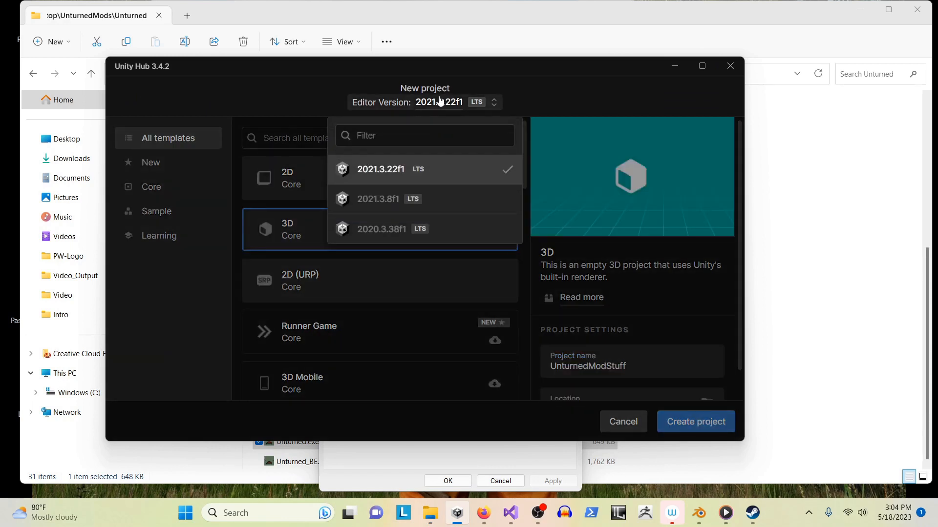
pyautogui.click(402, 229)
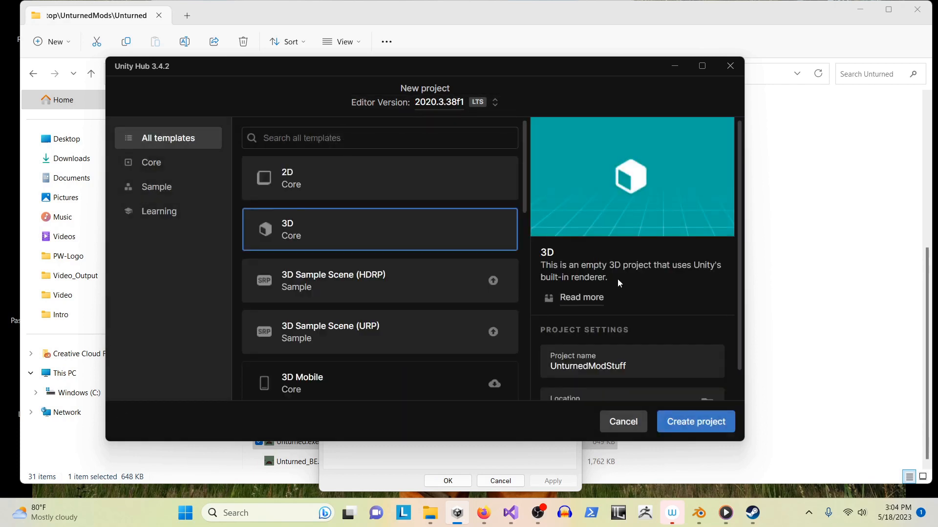
# - Set the project location to the desktop's UnturnedMods folder, create the project and dismiss the editor update check
pyautogui.click(637, 360)
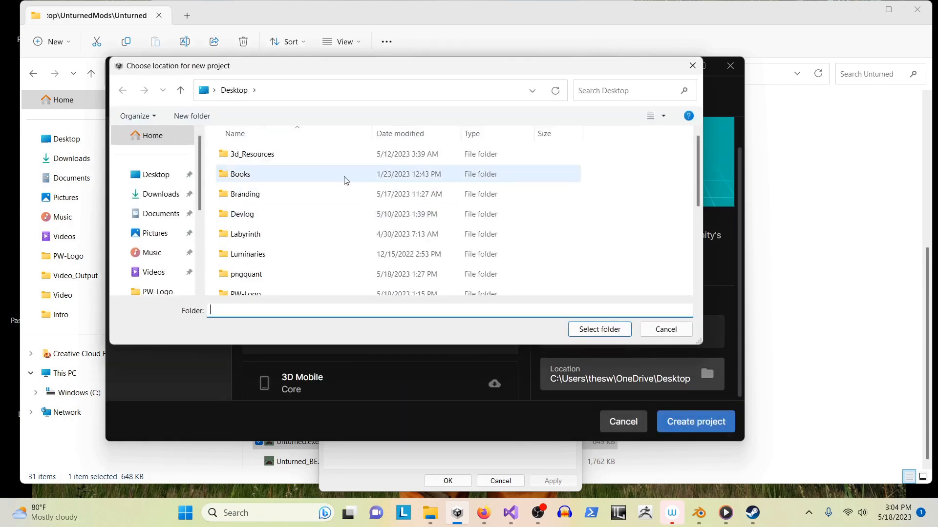
pyautogui.scroll(-3, 299, 171)
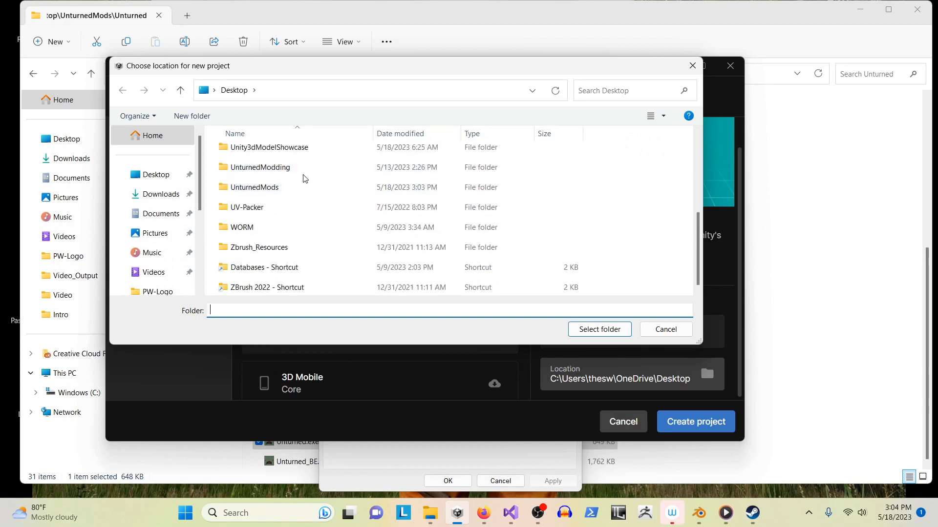
pyautogui.scroll(1, 283, 219)
pyautogui.doubleClick(262, 249)
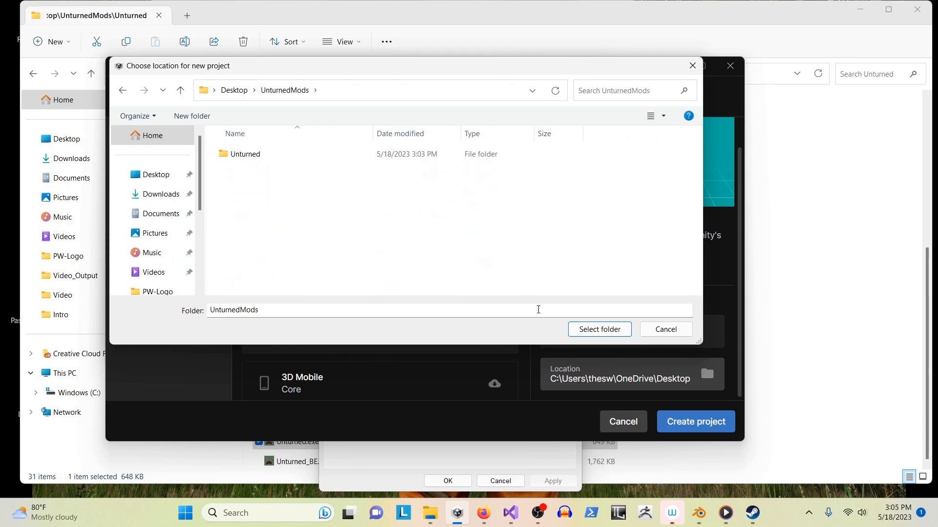
pyautogui.click(600, 329)
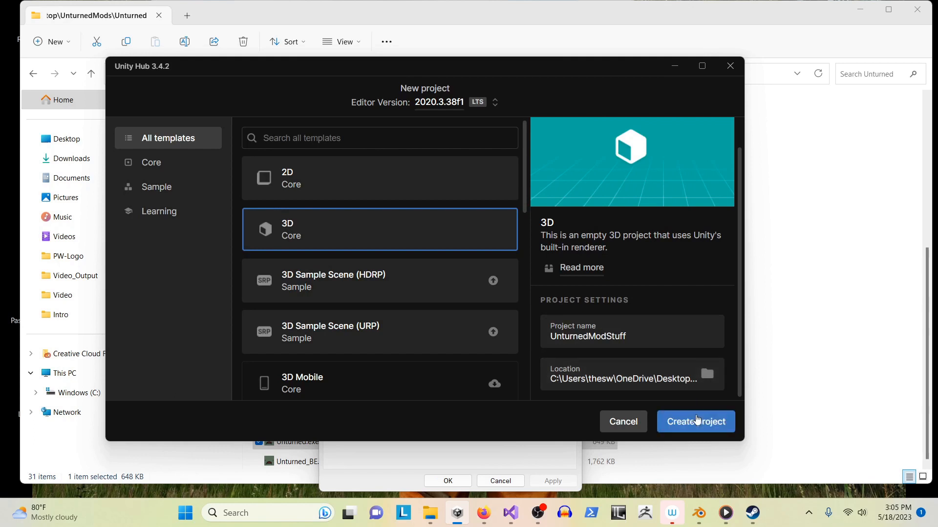
pyautogui.click(697, 421)
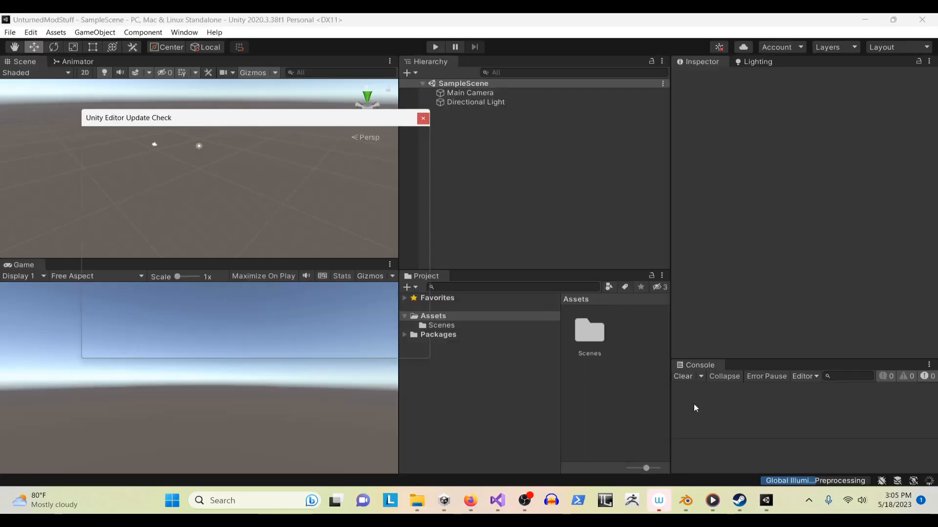
pyautogui.click(423, 118)
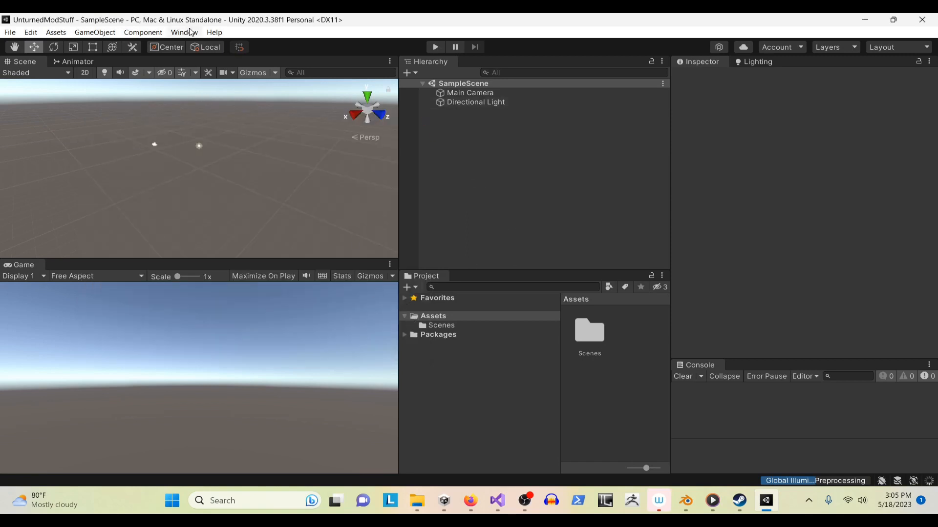
# - Start a custom package import and browse to the Unturned/Bundles/Sources folder inside UnturnedMods on the desktop
pyautogui.click(53, 34)
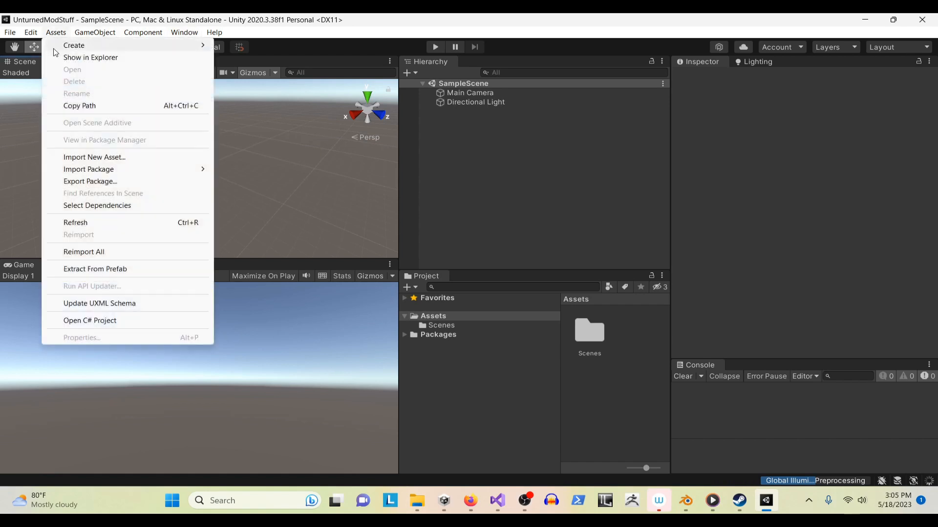
pyautogui.moveTo(80, 167)
pyautogui.click(238, 170)
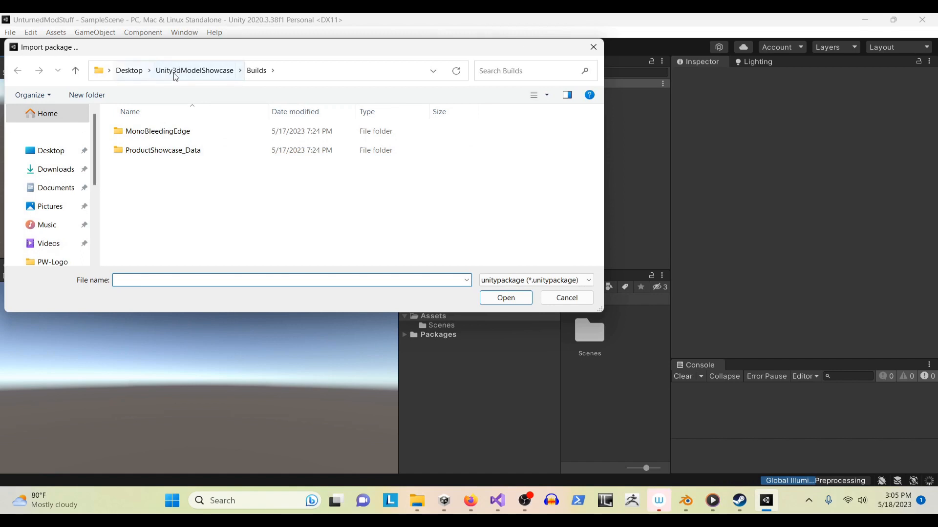
pyautogui.click(129, 71)
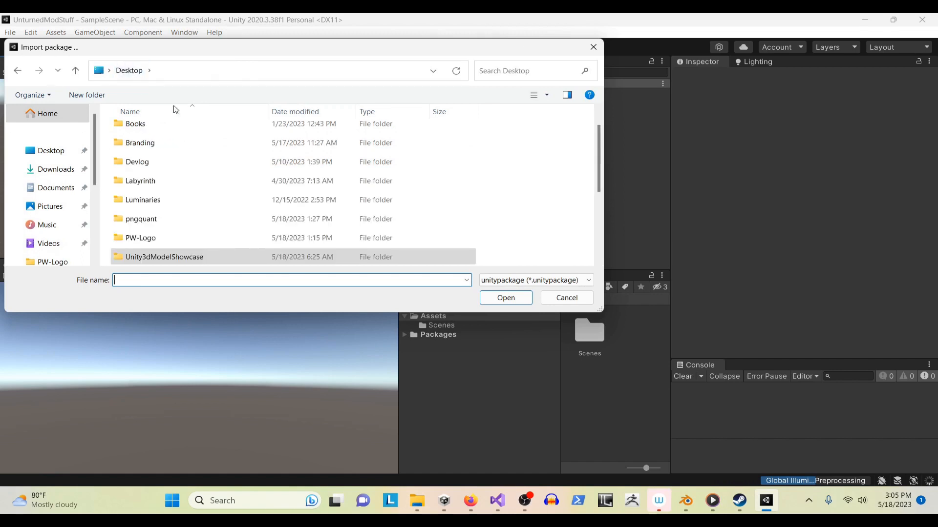
pyautogui.scroll(-2, 177, 222)
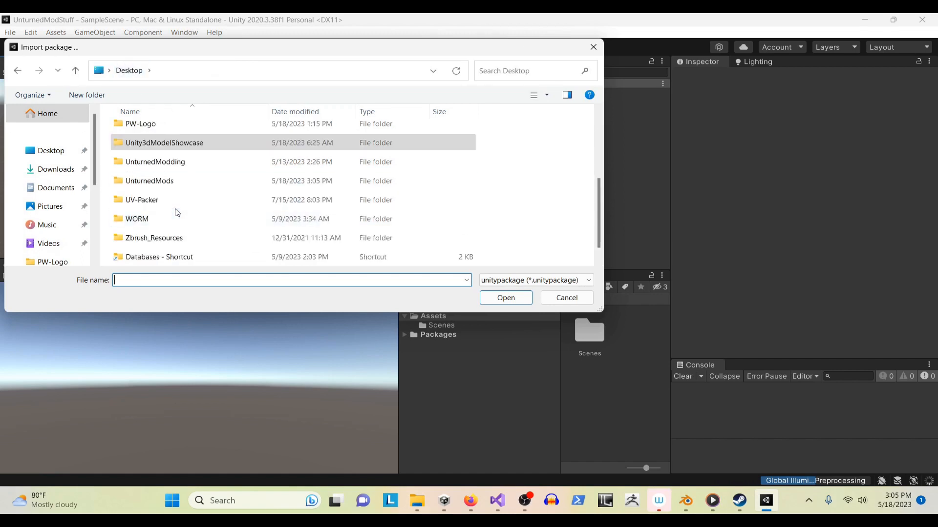
pyautogui.doubleClick(174, 183)
pyautogui.doubleClick(170, 139)
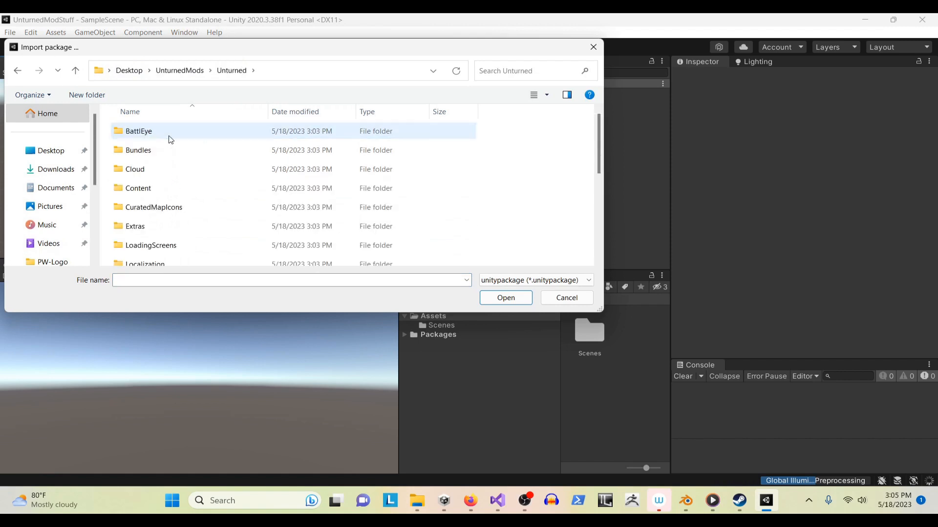
pyautogui.doubleClick(157, 150)
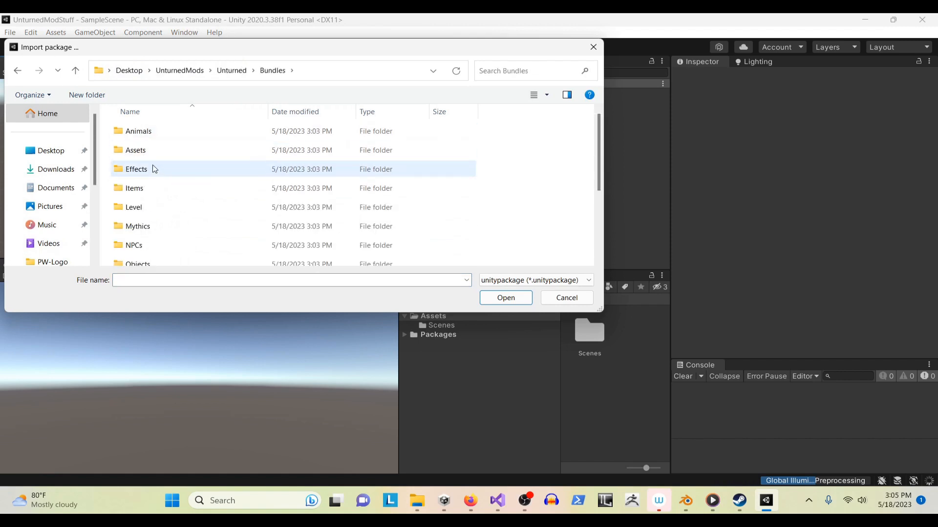
pyautogui.scroll(-2, 151, 162)
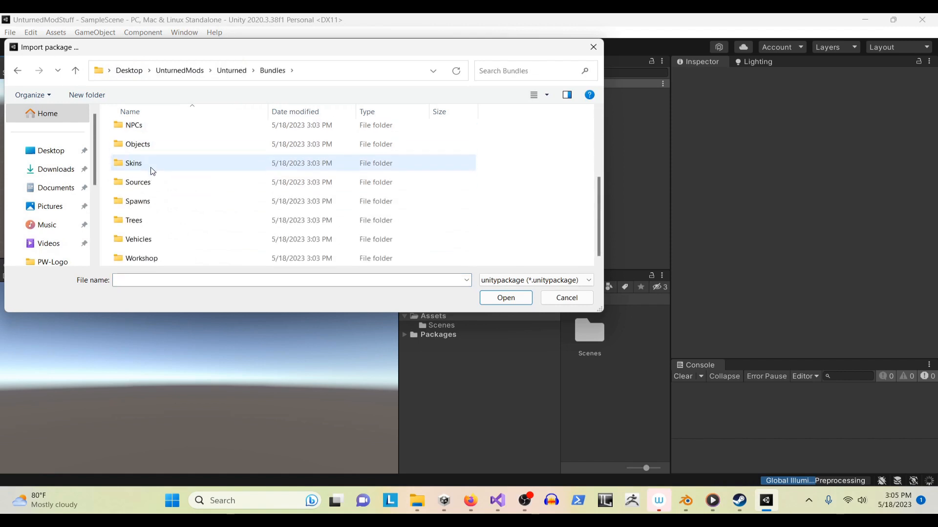
pyautogui.doubleClick(152, 182)
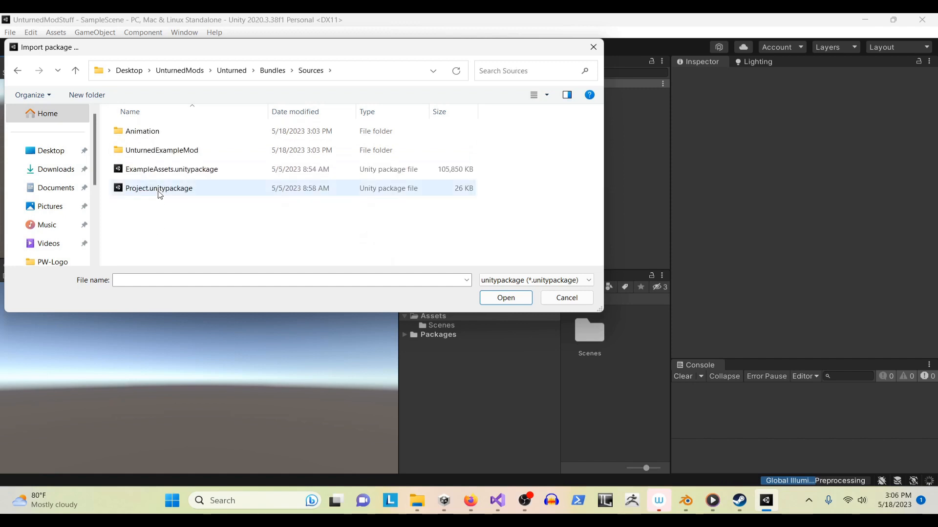
# - Import Project.unitypackage with all its scripts and project settings, accepting that the current project settings are overwritten
pyautogui.click(159, 195)
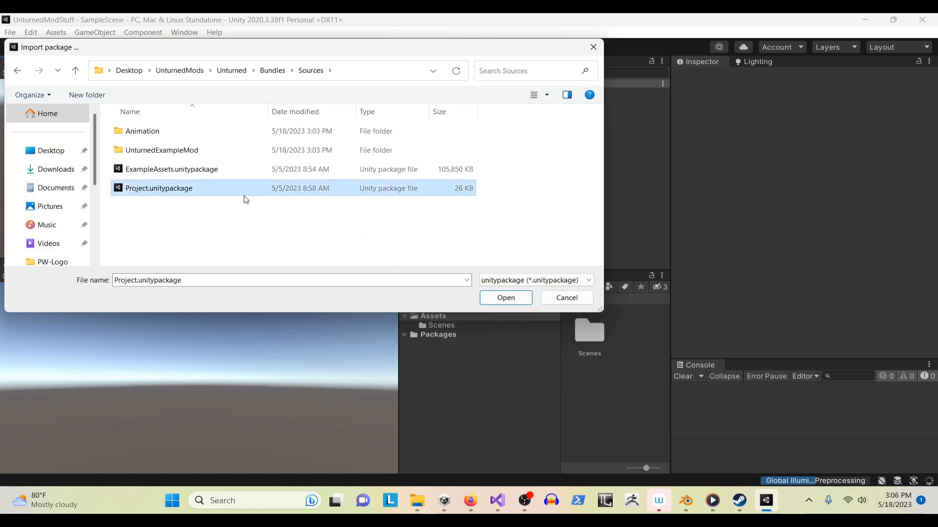
pyautogui.click(483, 295)
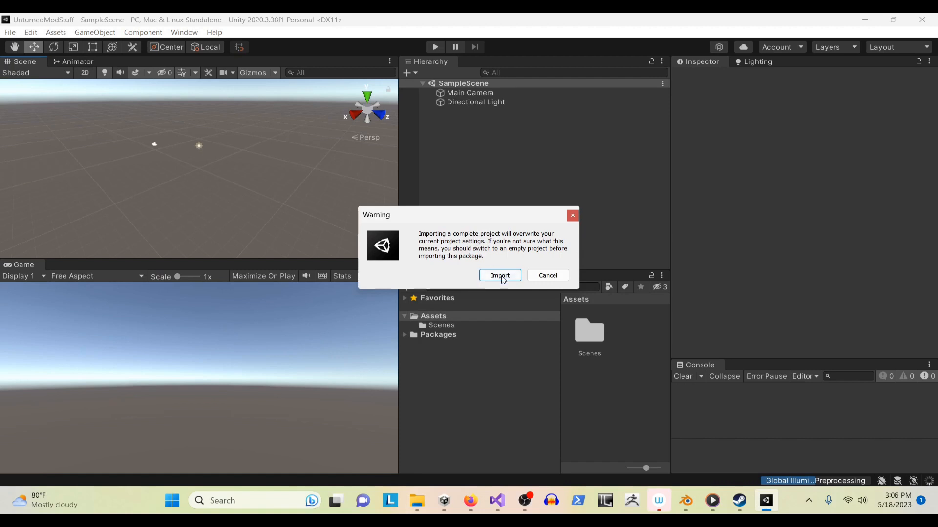
pyautogui.click(500, 276)
pyautogui.scroll(-6, 519, 350)
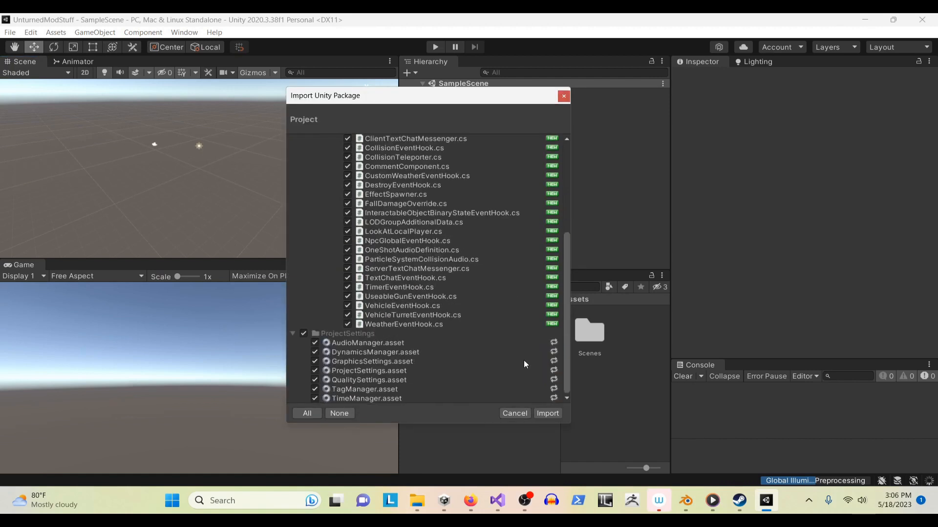
pyautogui.click(548, 414)
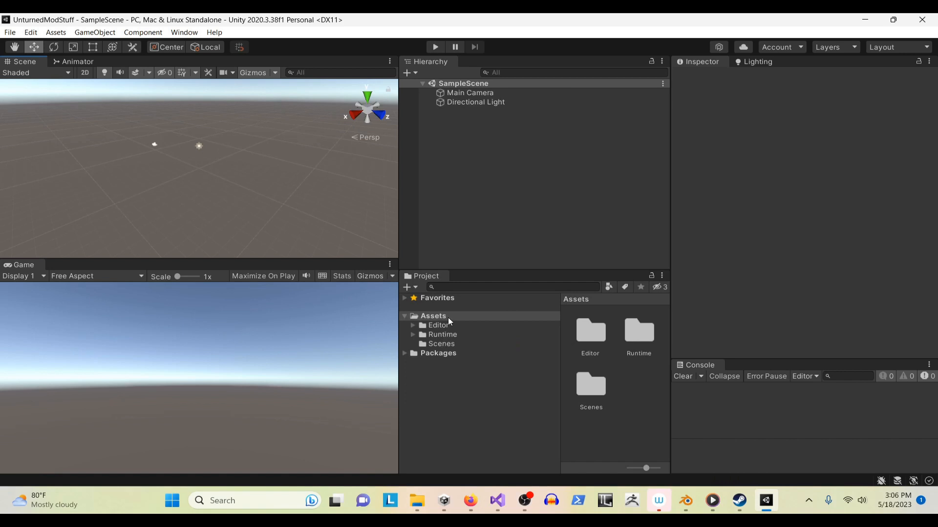
# - Show the project's Assets folder in File Explorer, go inside it and open a PowerShell terminal there
pyautogui.rightClick(430, 316)
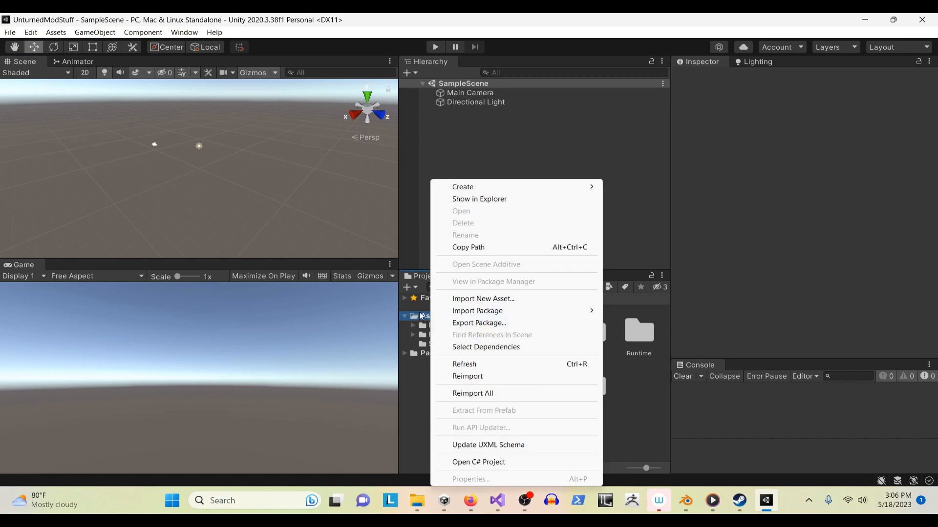
pyautogui.click(479, 201)
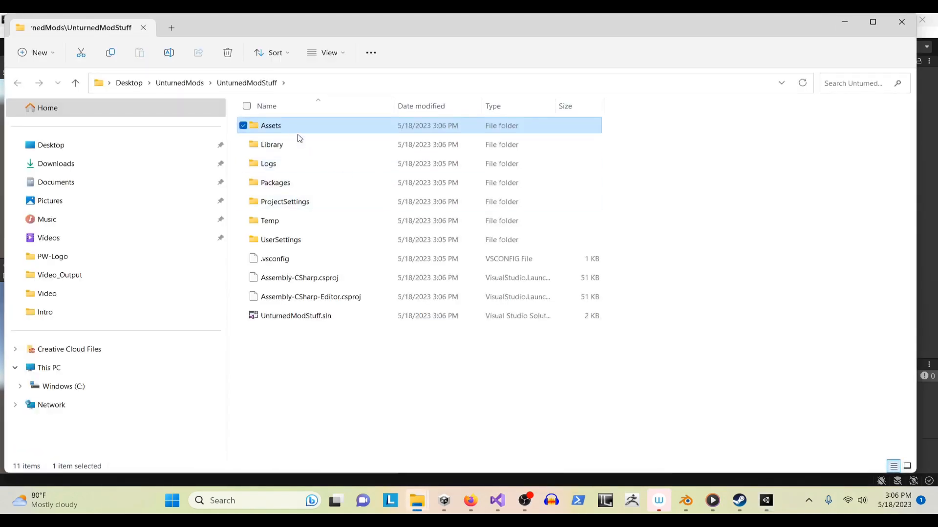
pyautogui.doubleClick(292, 128)
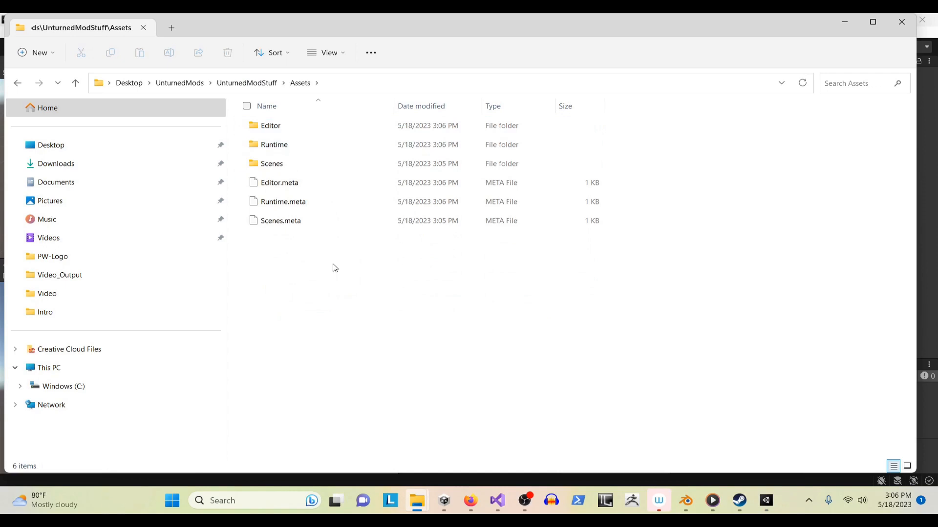
pyautogui.rightClick(304, 286)
pyautogui.click(347, 395)
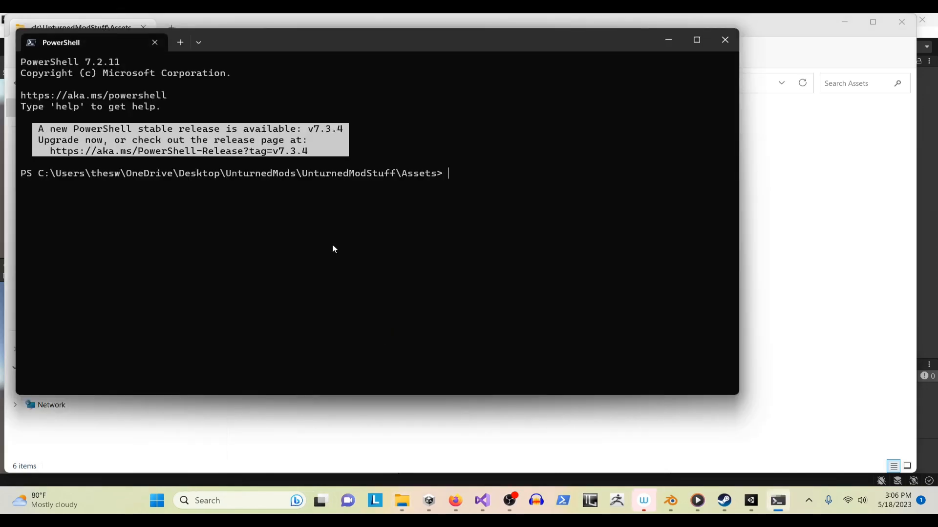
# - Switch to Firefox and copy the HTTPS clone URL of the PuggosWorldSDK repository on GitHub
pyautogui.click(456, 501)
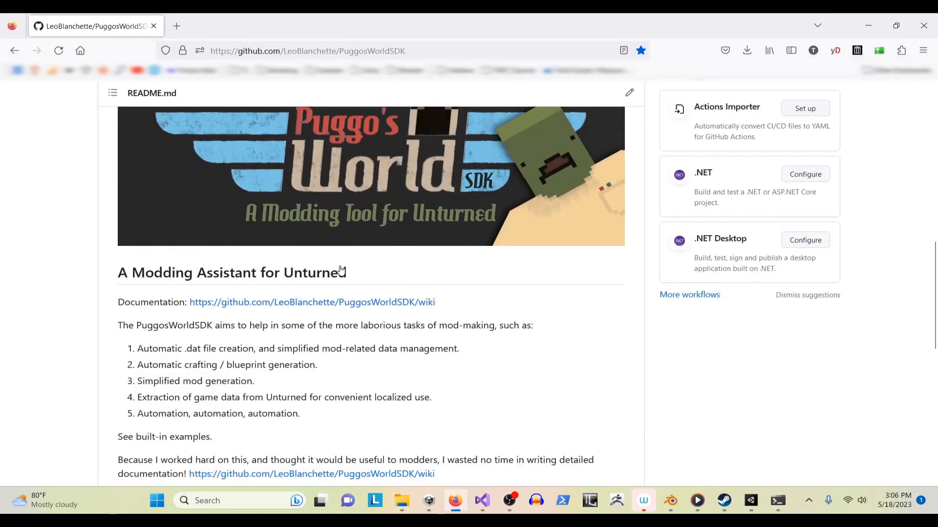
pyautogui.scroll(4, 367, 362)
pyautogui.scroll(6, 537, 266)
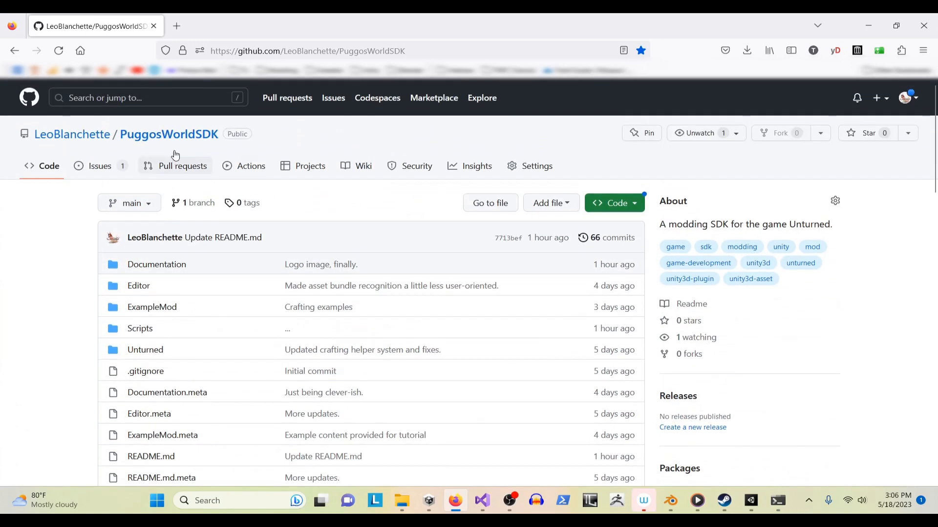
pyautogui.click(633, 205)
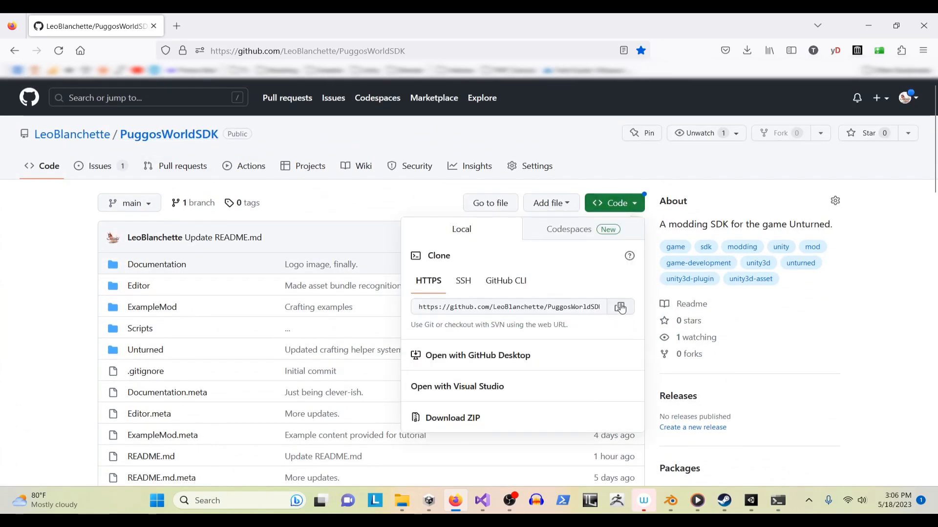
pyautogui.click(619, 306)
pyautogui.click(567, 308)
pyautogui.click(551, 307)
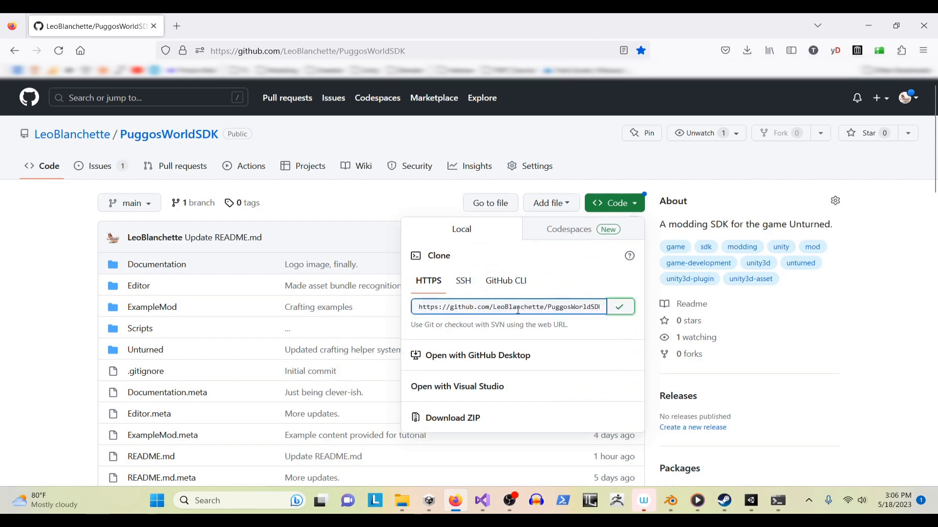
# - Switch to PowerShell and run git clone with the copied PuggosWorldSDK.git URL in the project's Assets folder
pyautogui.click(777, 501)
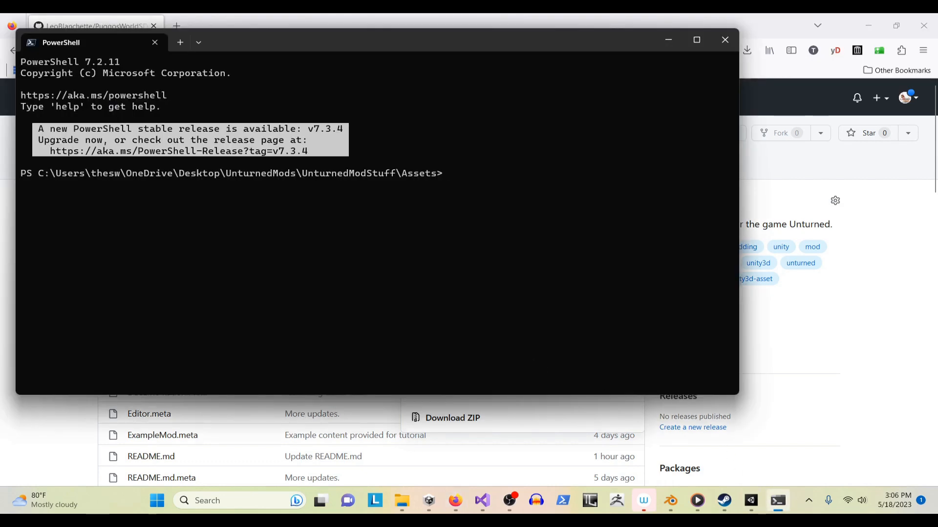
pyautogui.write('git clone')
pyautogui.hotkey('ctrl', 'v')
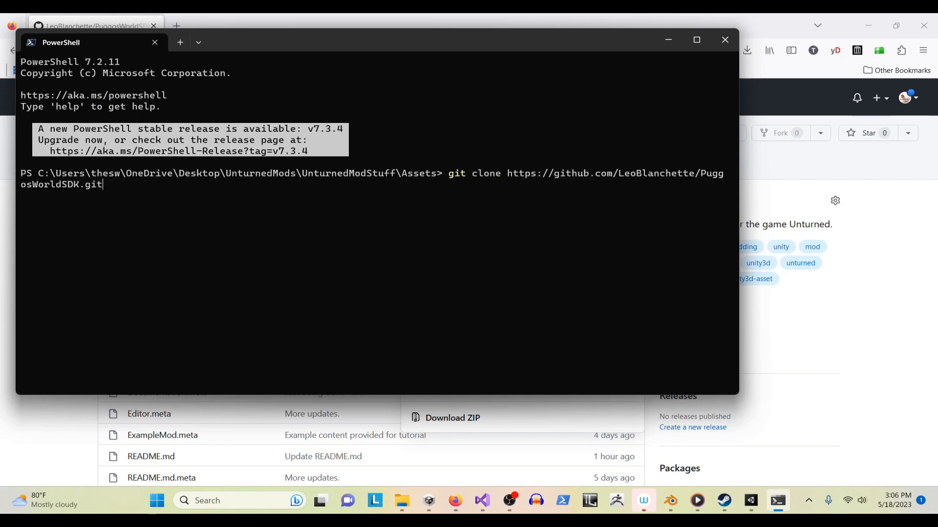
pyautogui.press('Return')
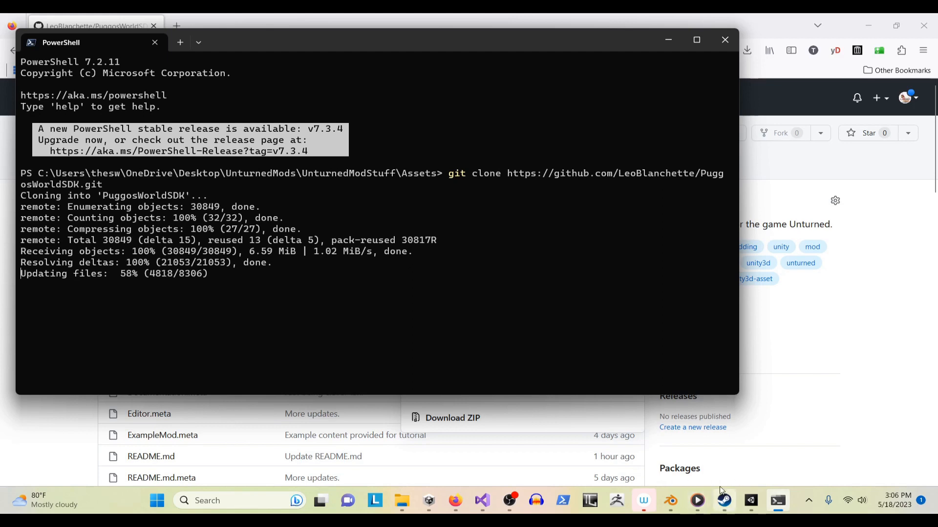
# - Switch back to Unity so the cloned files import, and expand the PuggosWorldSDK folder under Assets
pyautogui.moveTo(749, 504)
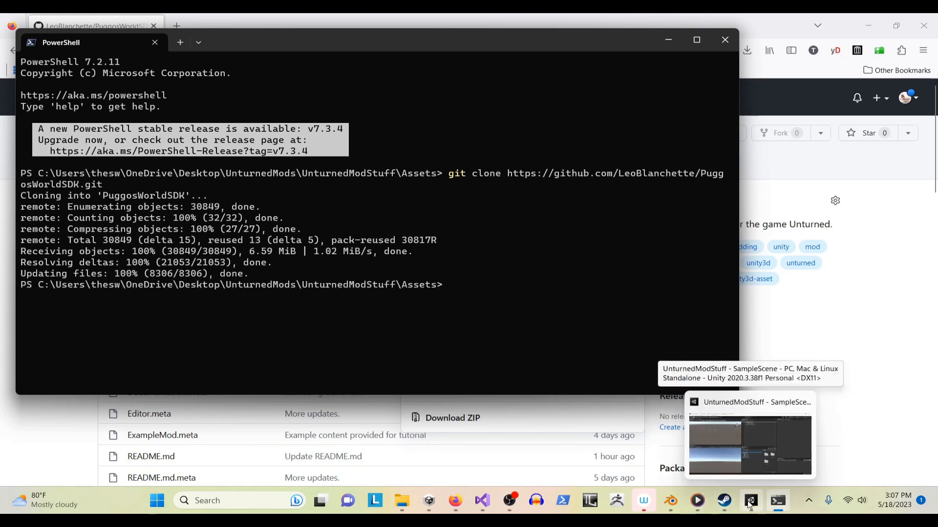
pyautogui.click(749, 504)
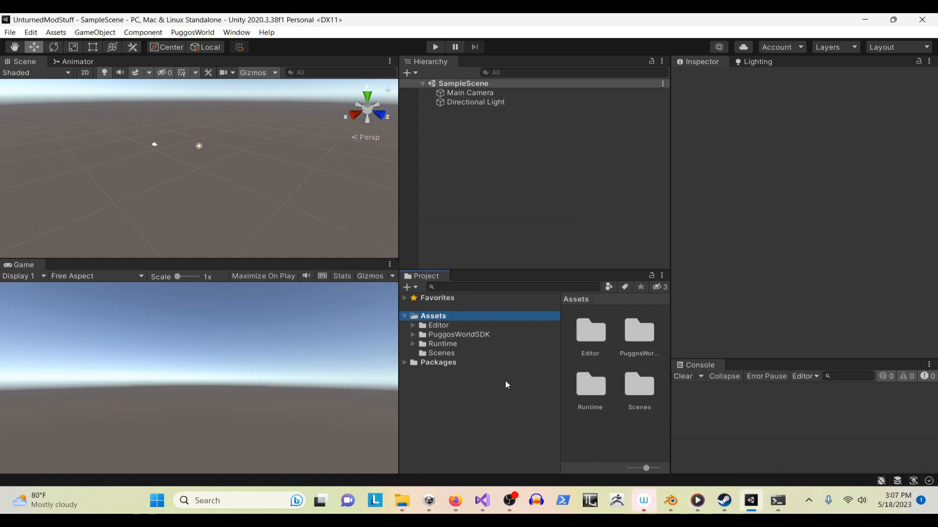
pyautogui.click(413, 334)
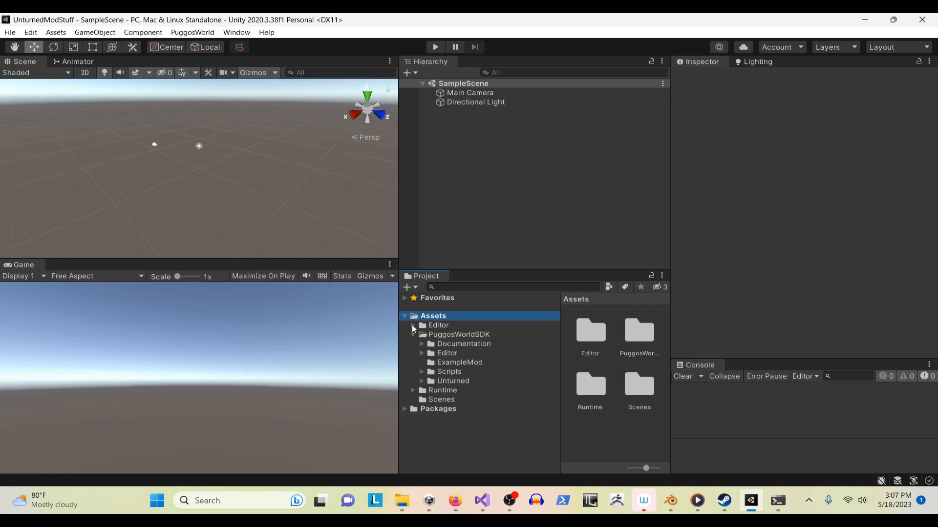
# - Set the PuggosWorld Unturned root directory to the Unturned folder inside UnturnedMods on the desktop, and select the logged message
pyautogui.click(235, 32)
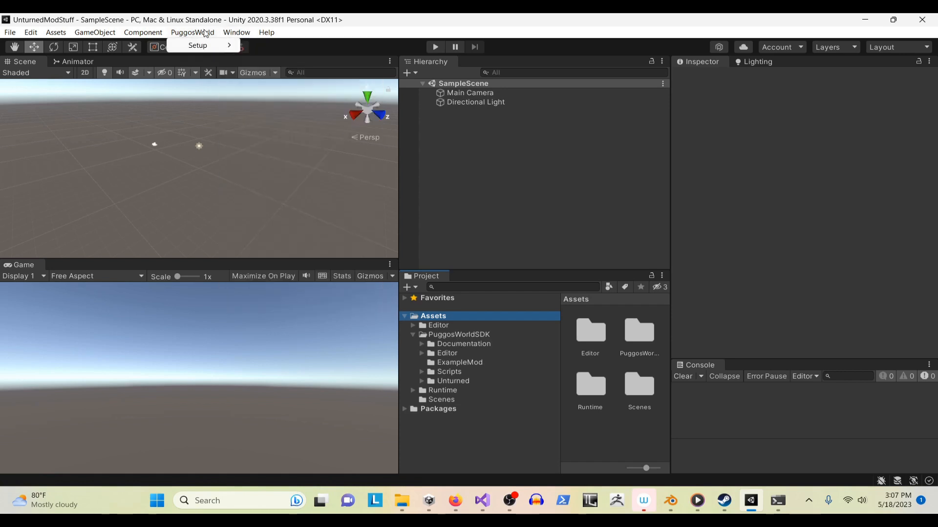
pyautogui.moveTo(195, 49)
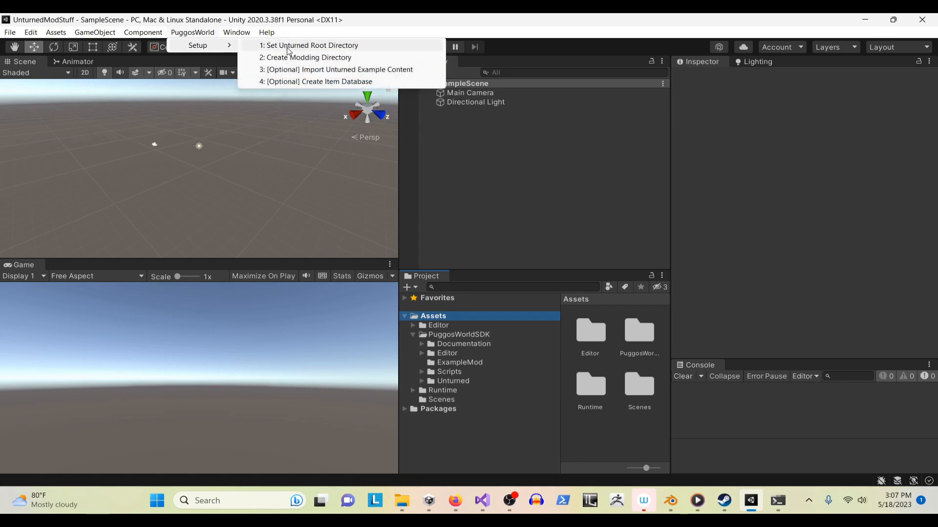
pyautogui.click(288, 46)
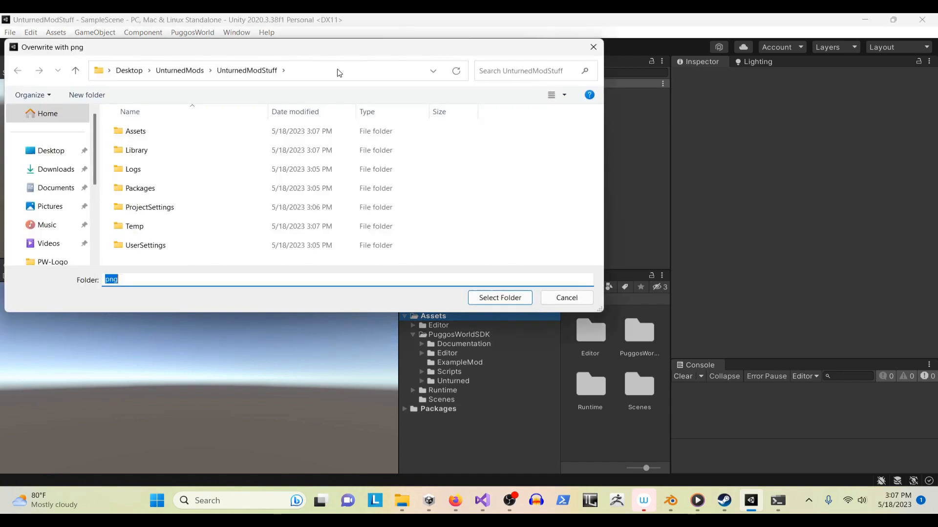
pyautogui.click(183, 70)
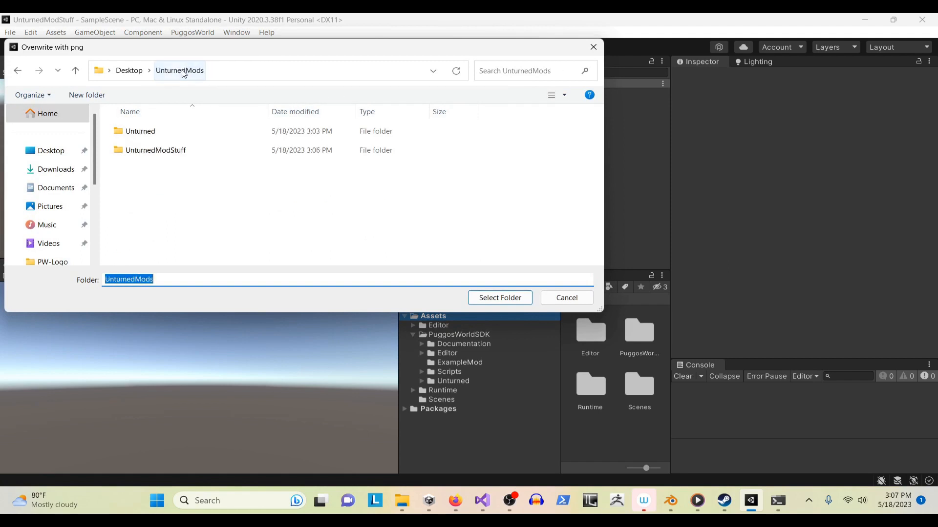
pyautogui.click(134, 132)
pyautogui.doubleClick(133, 131)
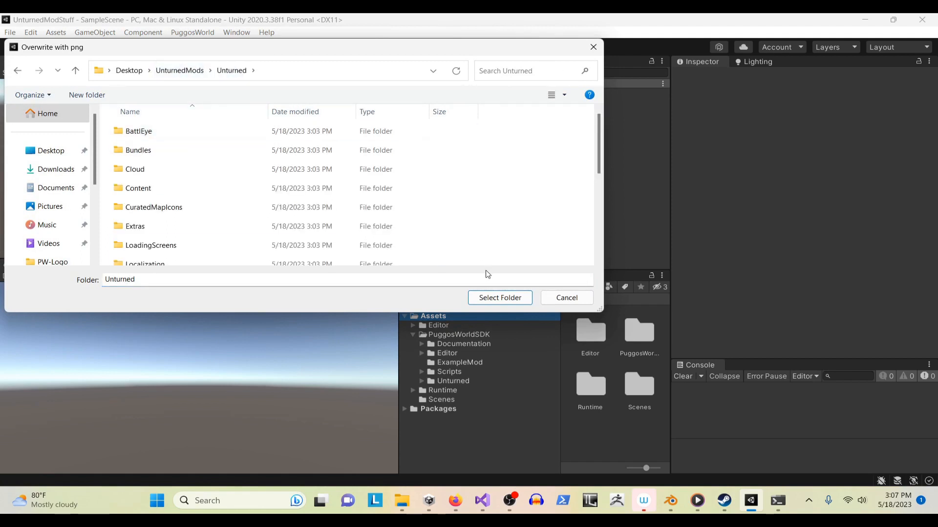
pyautogui.click(500, 298)
pyautogui.click(786, 397)
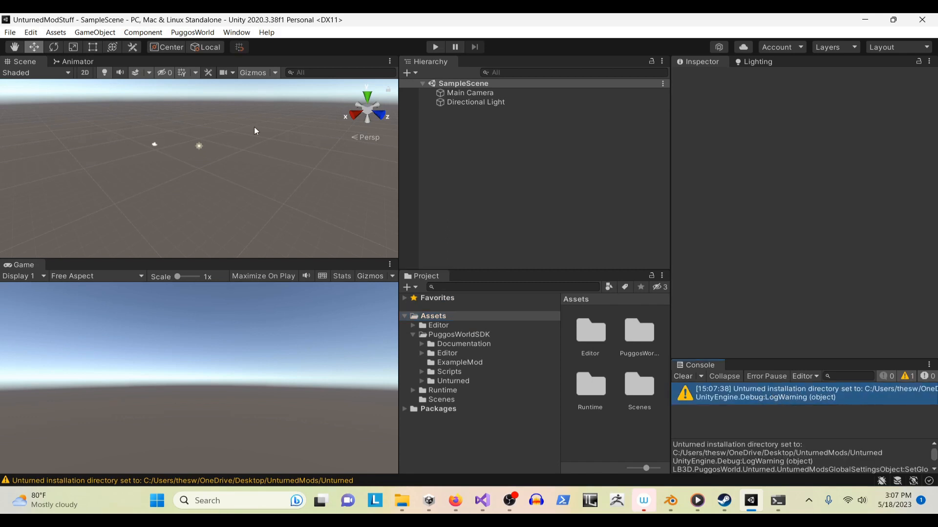
# - Run the PuggosWorld setup's Create Modding Directory command and select the resulting UnturnedMods folder under Assets
pyautogui.click(194, 32)
pyautogui.moveTo(213, 45)
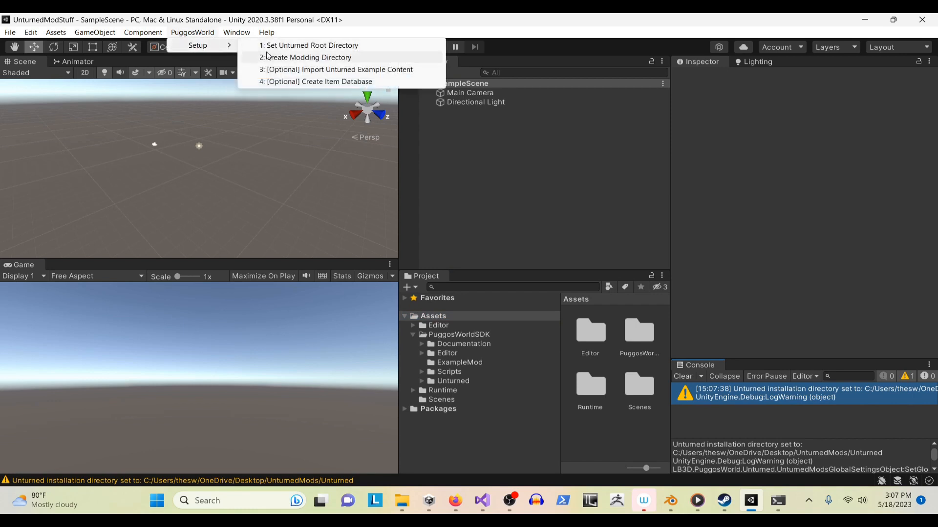
pyautogui.click(286, 57)
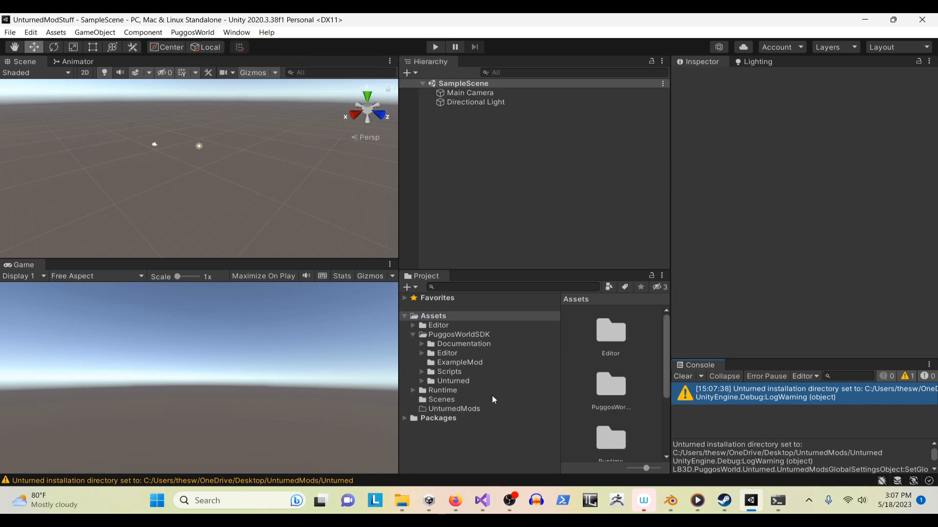
pyautogui.click(454, 409)
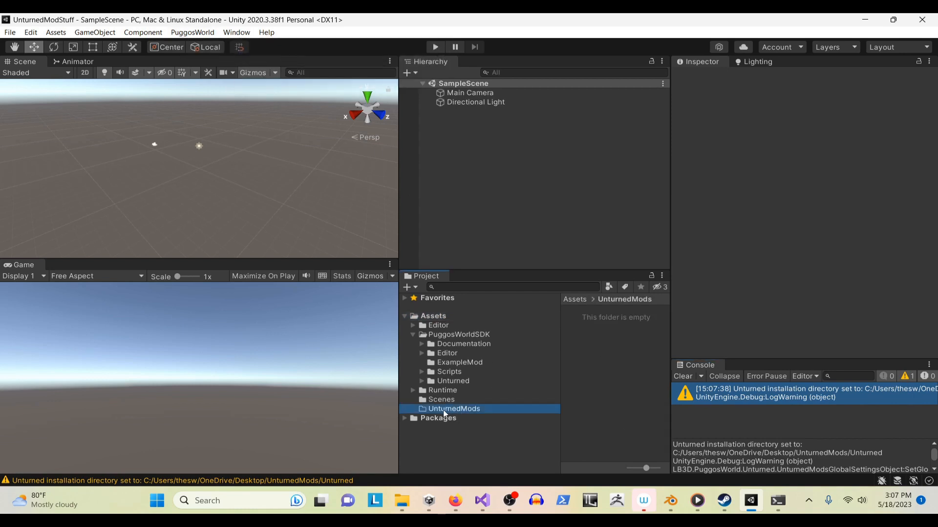
pyautogui.click(436, 411)
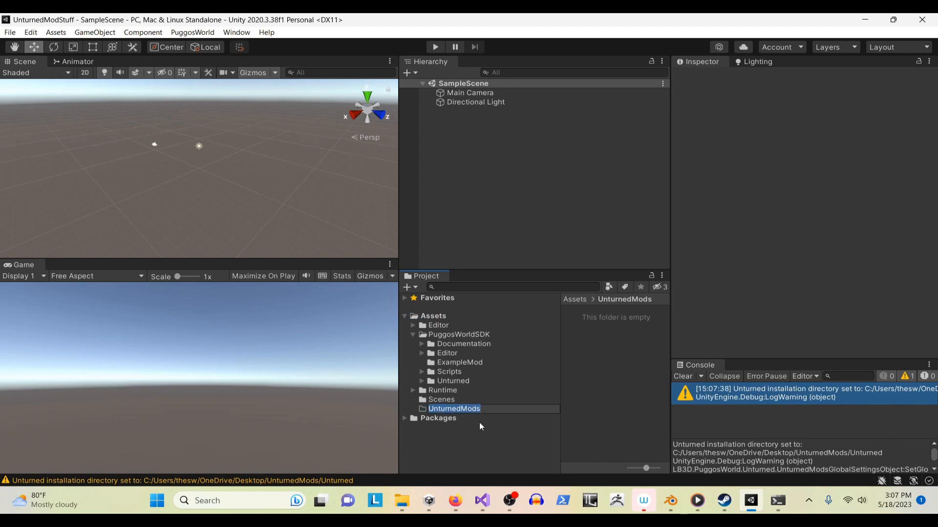
pyautogui.click(414, 409)
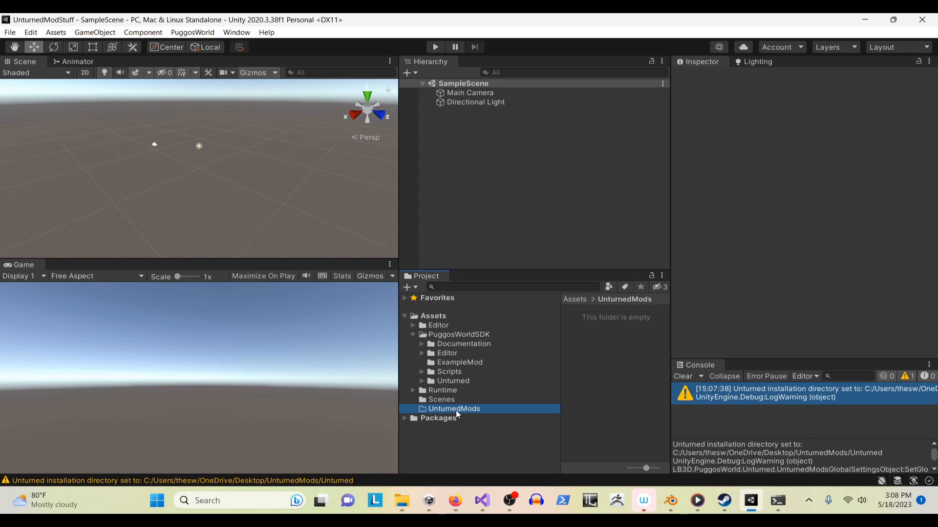
# - Import the optional Unturned example content through the PuggosWorld setup, keeping every item of the ExampleAssets package included
pyautogui.click(205, 33)
pyautogui.moveTo(206, 47)
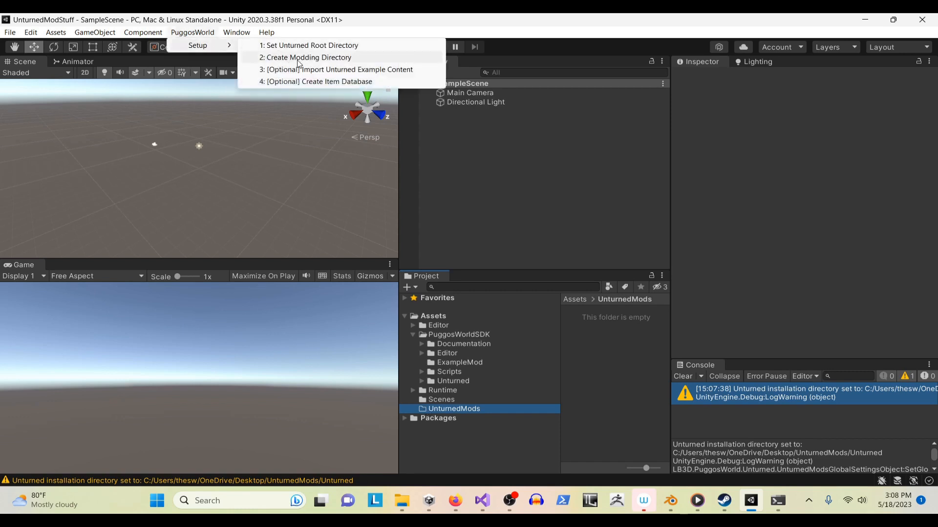
pyautogui.click(326, 71)
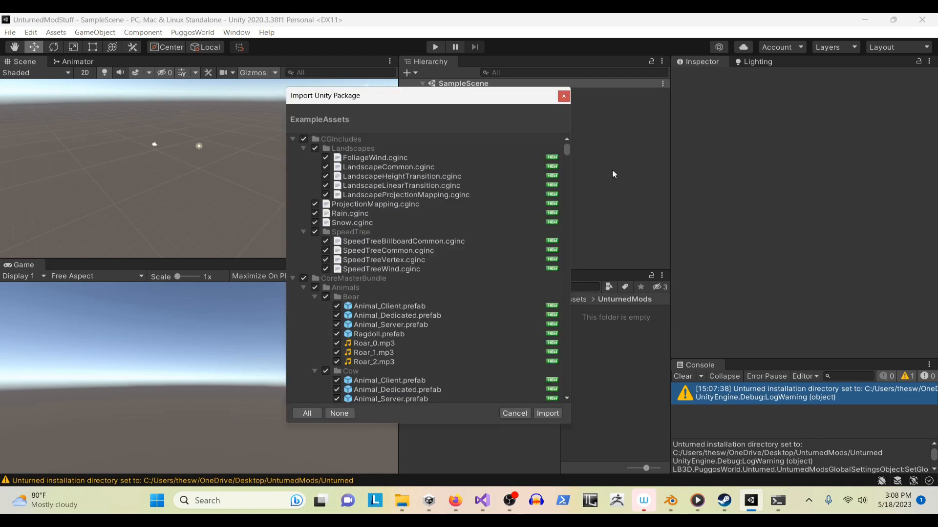
pyautogui.scroll(-15, 411, 253)
pyautogui.scroll(-5, 470, 361)
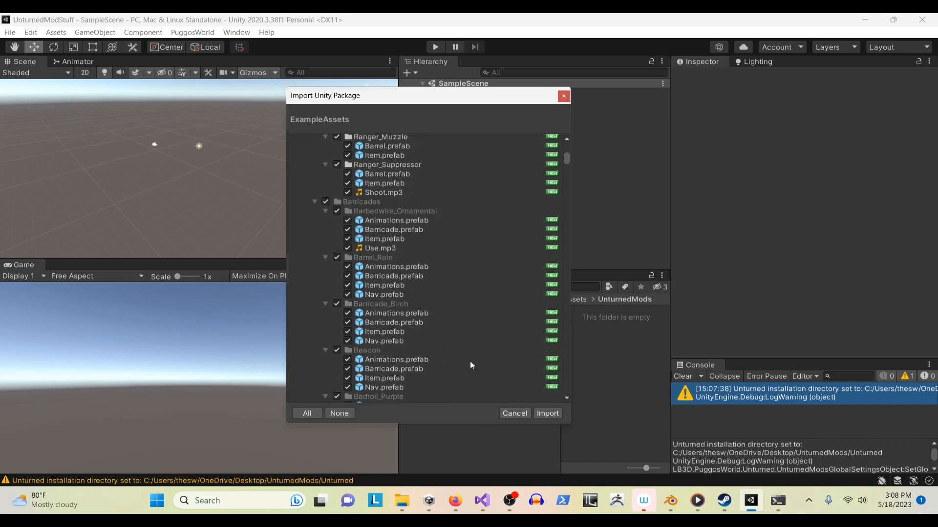
pyautogui.click(547, 414)
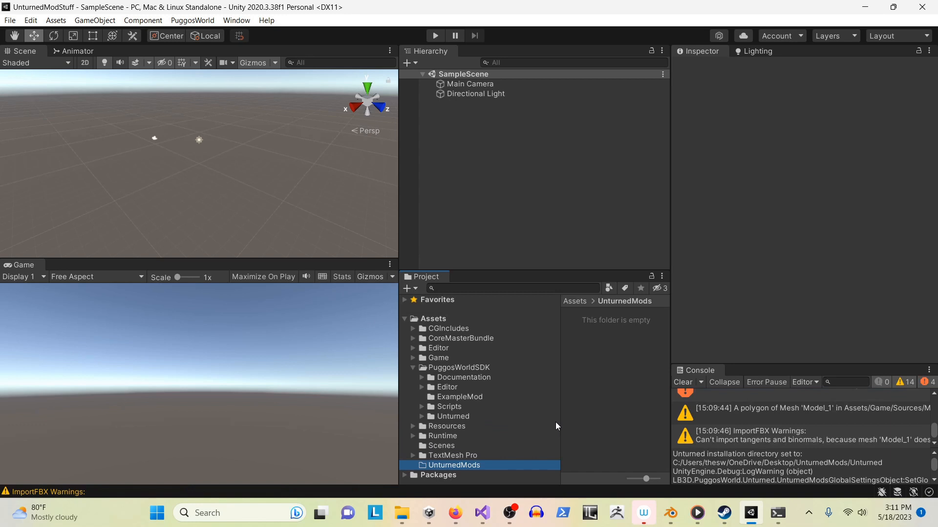
# - Look through the logged import warnings and errors, and clear them from the console
pyautogui.scroll(-1, 750, 416)
pyautogui.scroll(4, 751, 416)
pyautogui.scroll(-5, 775, 419)
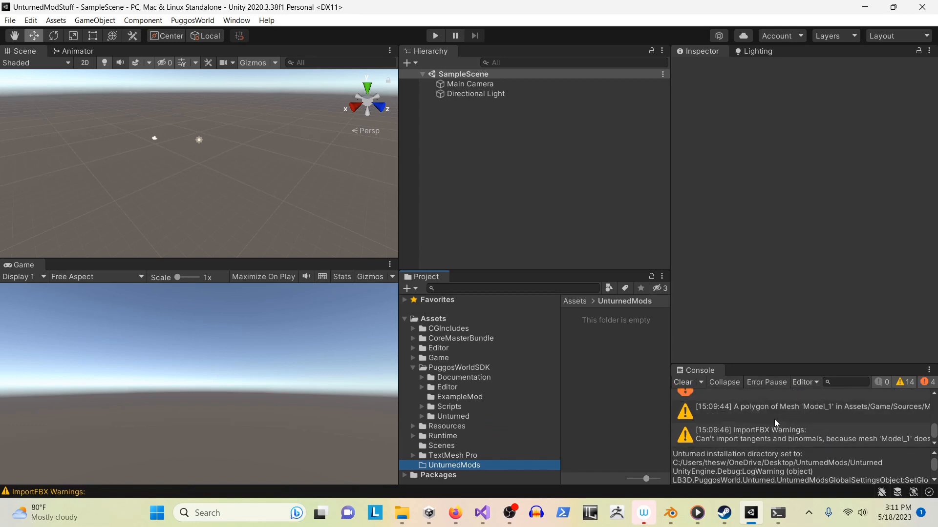
pyautogui.click(676, 380)
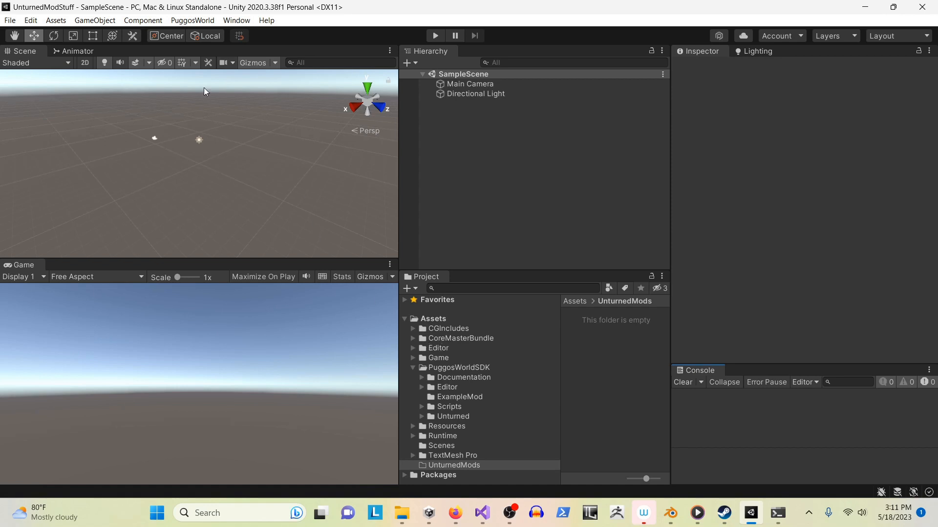
# - Run the optional Create Item Database command of the PuggosWorld setup and select the warning it logs
pyautogui.click(193, 20)
pyautogui.moveTo(202, 38)
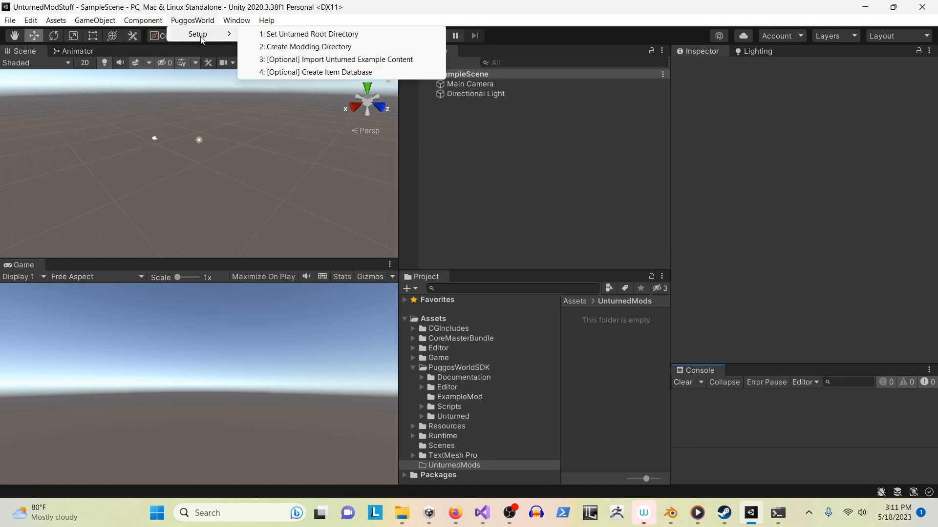
pyautogui.click(343, 73)
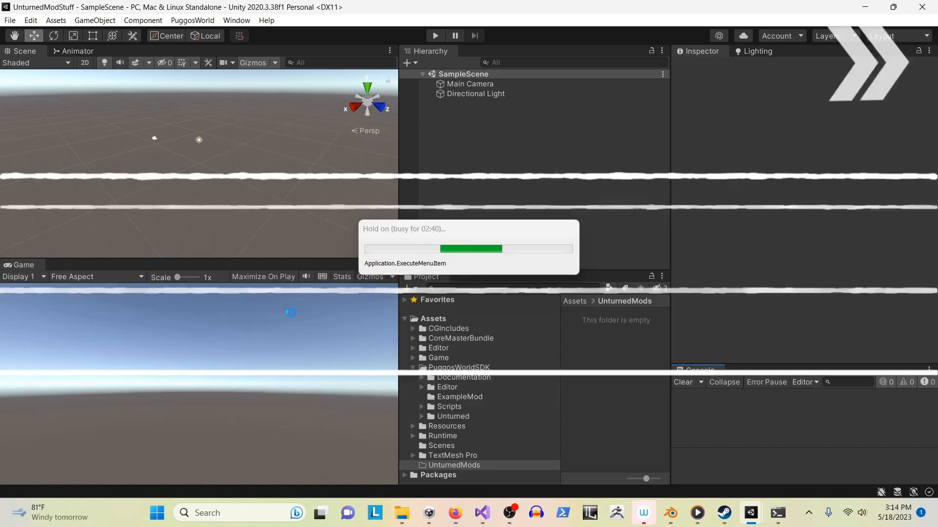
pyautogui.click(708, 412)
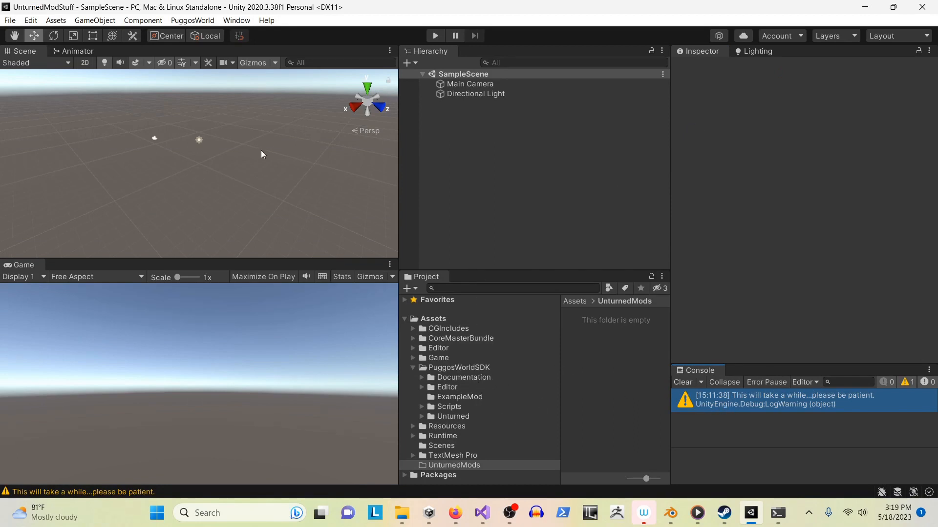
pyautogui.click(245, 21)
pyautogui.moveTo(267, 37)
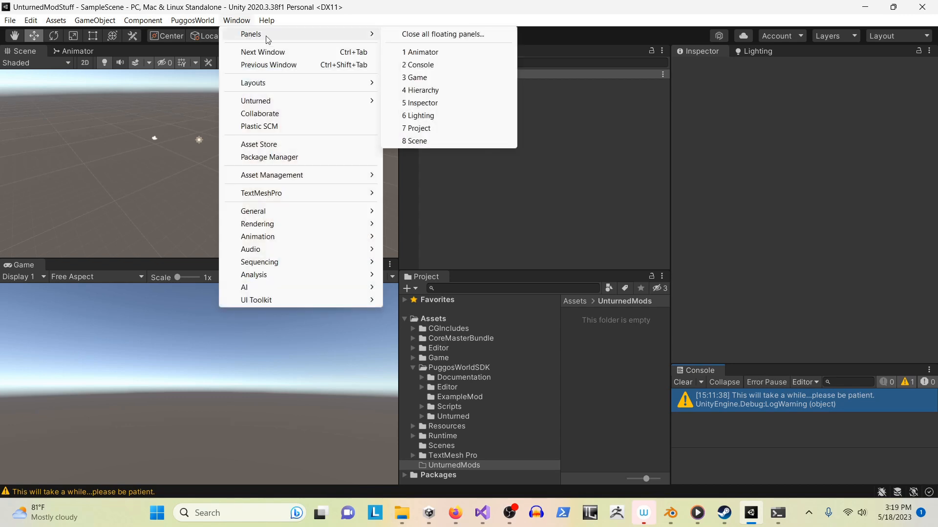
pyautogui.moveTo(192, 20)
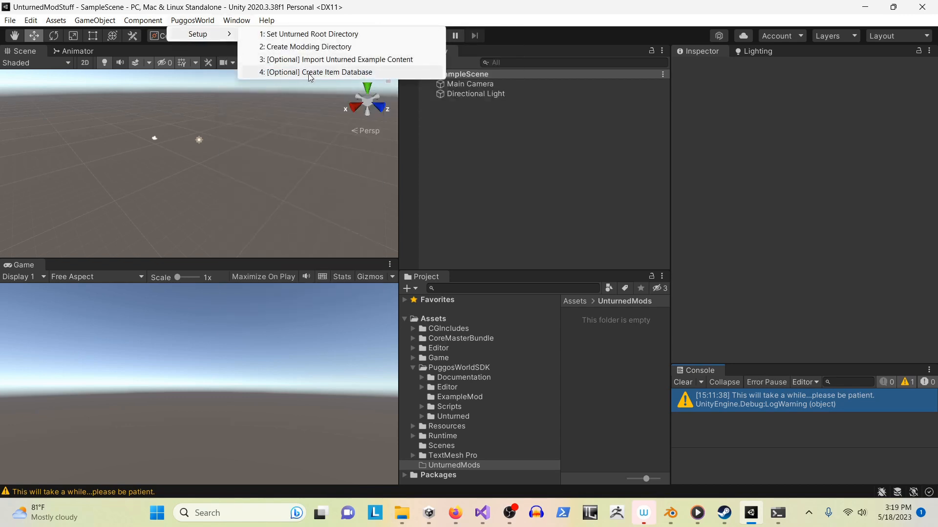
pyautogui.click(342, 46)
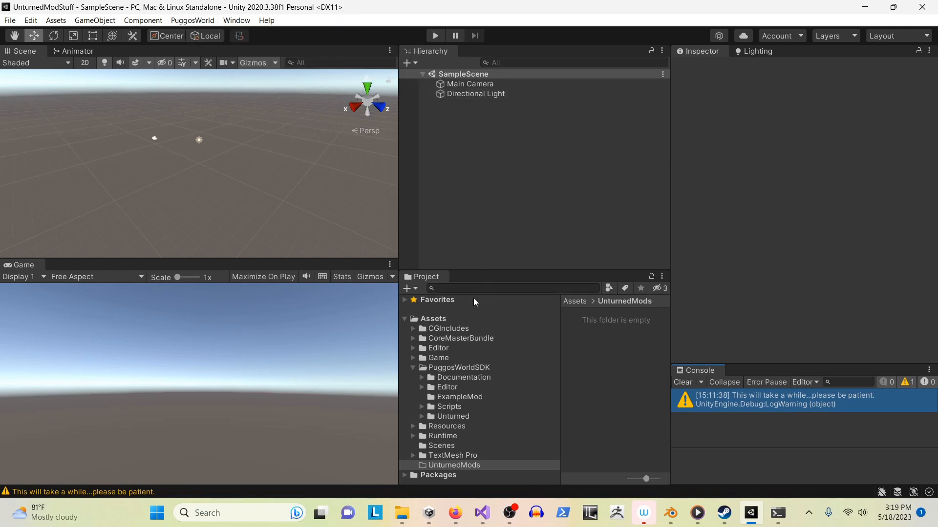
# - Look through the item database under PuggosWorldSDK's Unturned folder, including the vehicle entries, and collapse the Vehicles folder
pyautogui.click(422, 417)
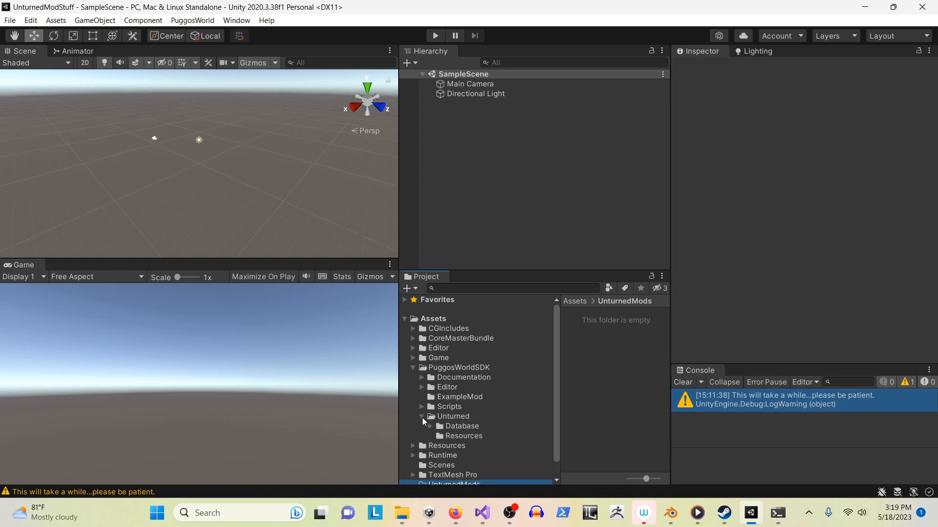
pyautogui.click(430, 426)
pyautogui.scroll(-3, 448, 406)
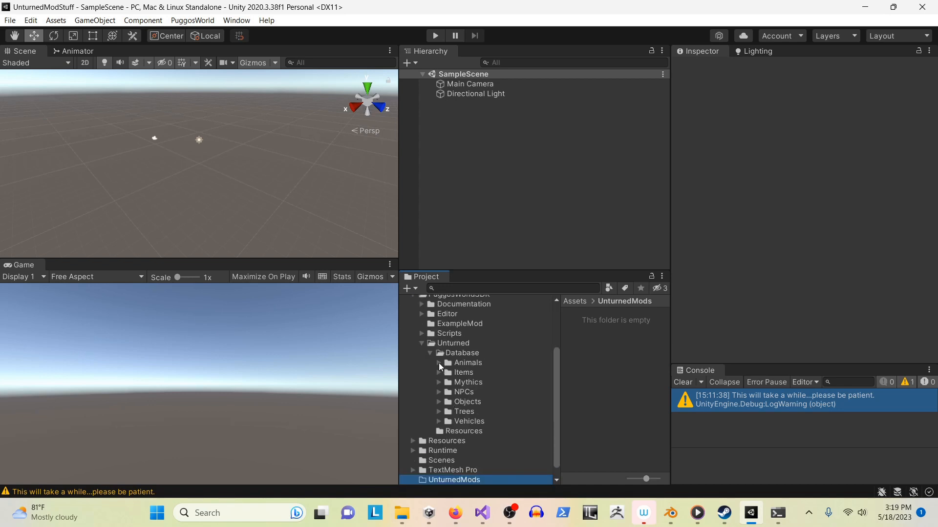
pyautogui.click(438, 422)
pyautogui.scroll(-10, 443, 408)
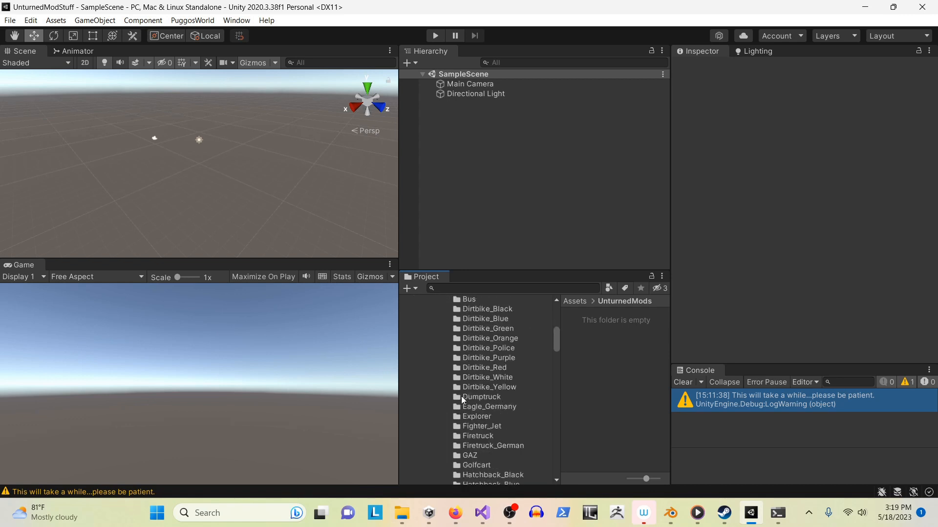
pyautogui.scroll(10, 489, 392)
pyautogui.scroll(-2, 483, 409)
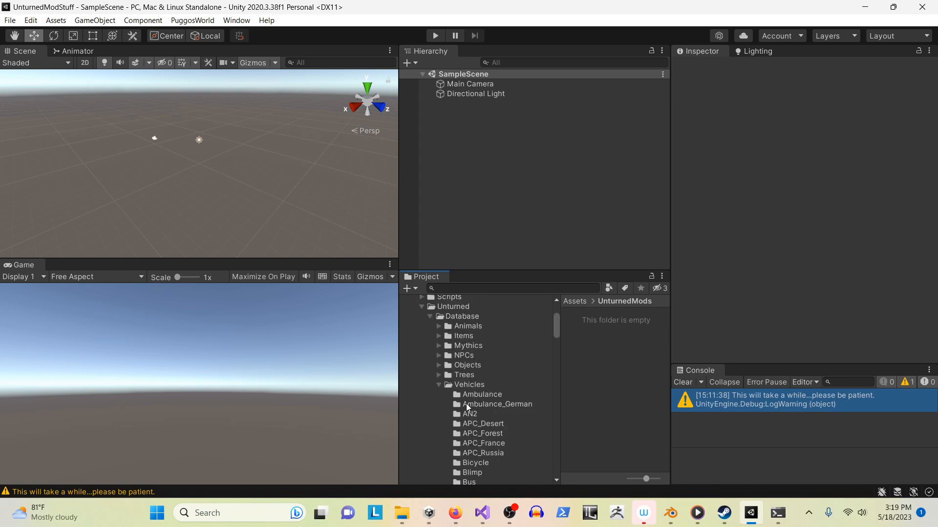
pyautogui.click(438, 385)
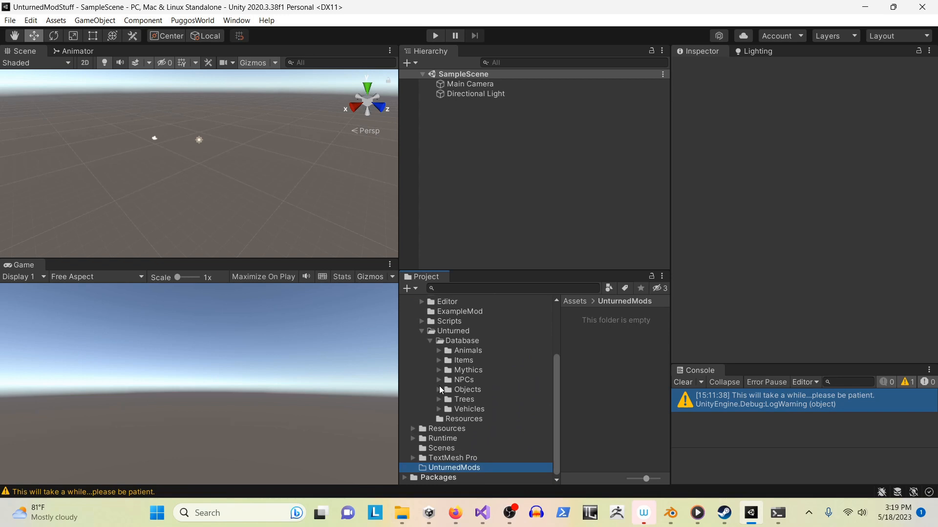
# - Search the project assets for Sandpiper and select its Unturned dat file object
pyautogui.click(460, 292)
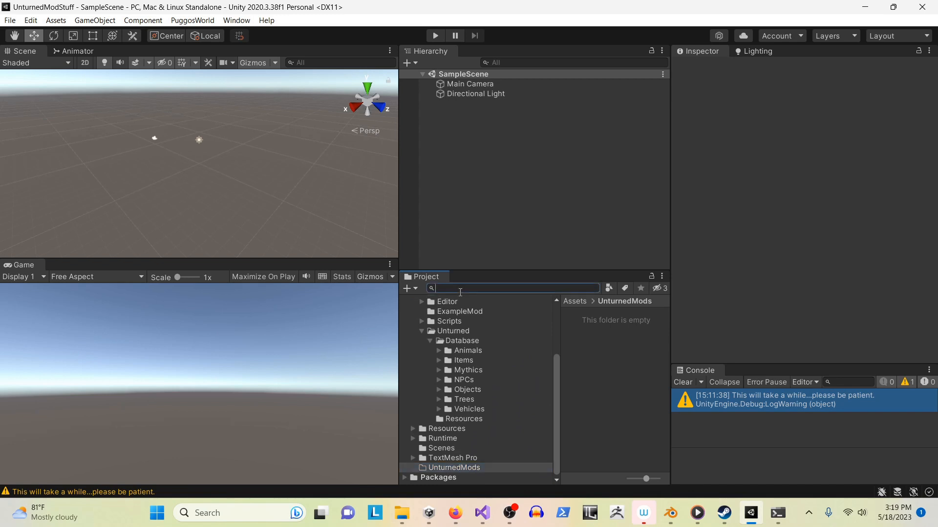
pyautogui.write('Sandpiper')
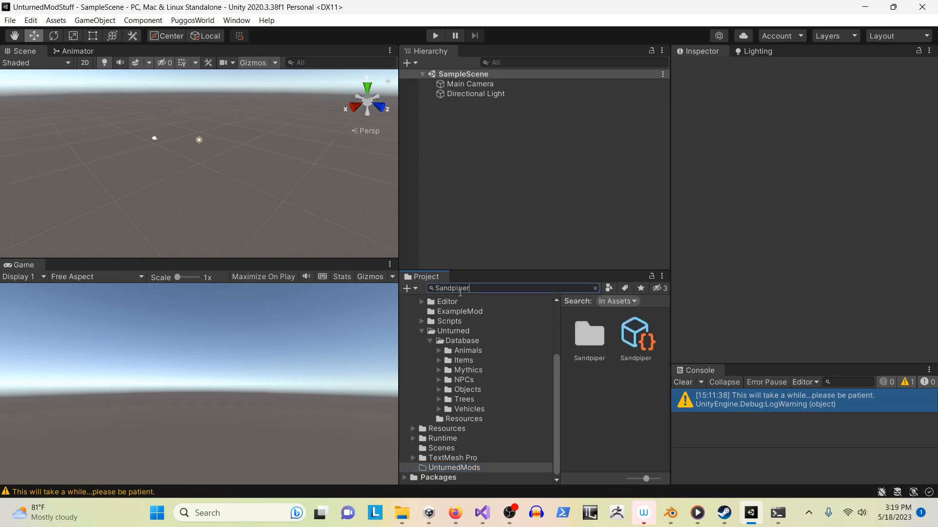
pyautogui.click(647, 339)
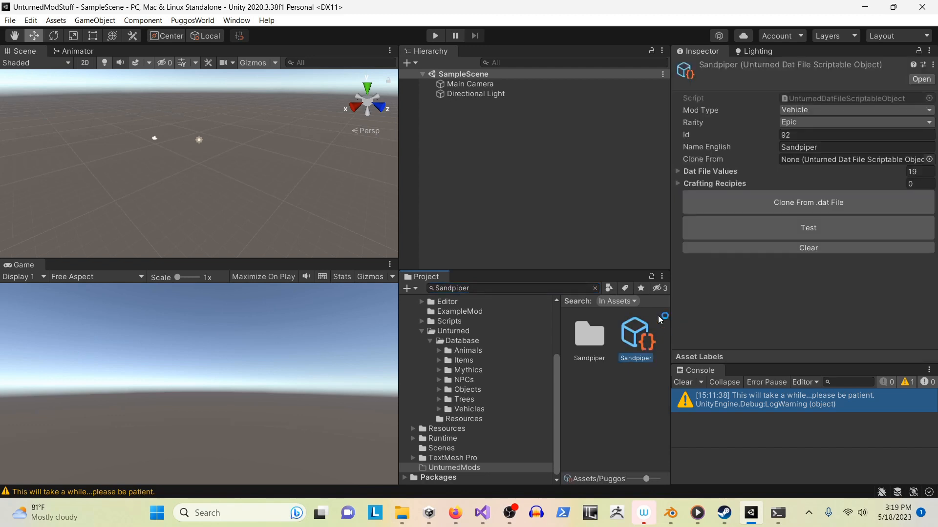
# - Expand the Sandpiper's Dat File Values, look through the entries, and collapse the list again
pyautogui.click(692, 172)
pyautogui.scroll(-5, 760, 174)
pyautogui.scroll(5, 758, 183)
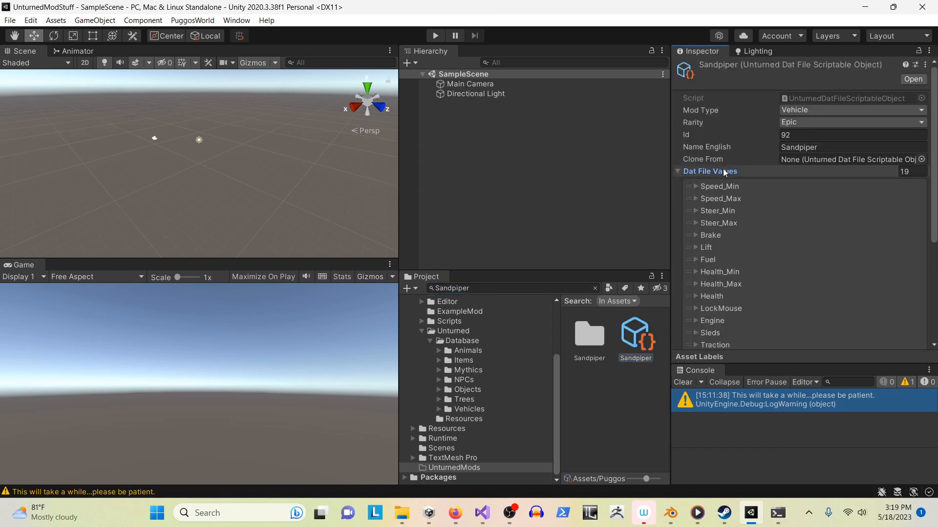
pyautogui.click(712, 171)
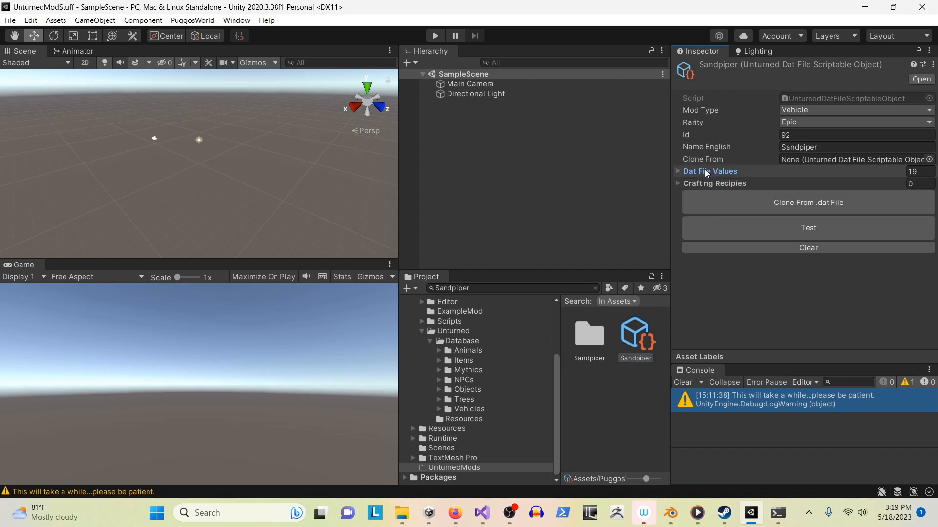
# - Collapse the Unturned folder of the PuggosWorldSDK and select the UnturnedMods folder under Assets
pyautogui.scroll(3, 470, 412)
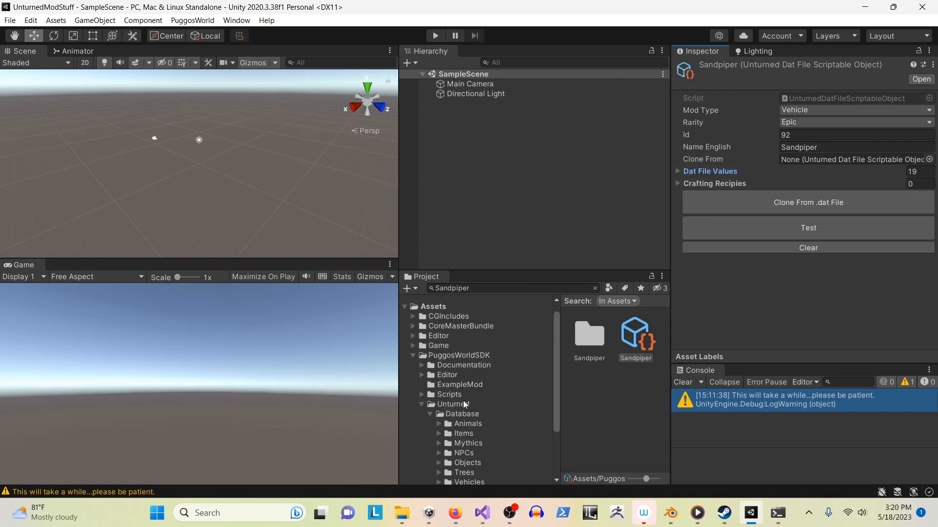
pyautogui.click(421, 404)
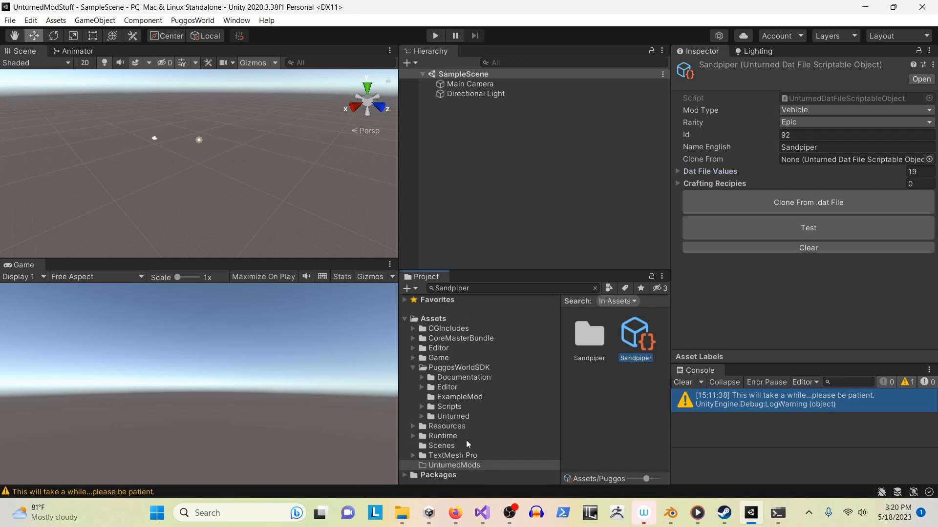
pyautogui.click(422, 467)
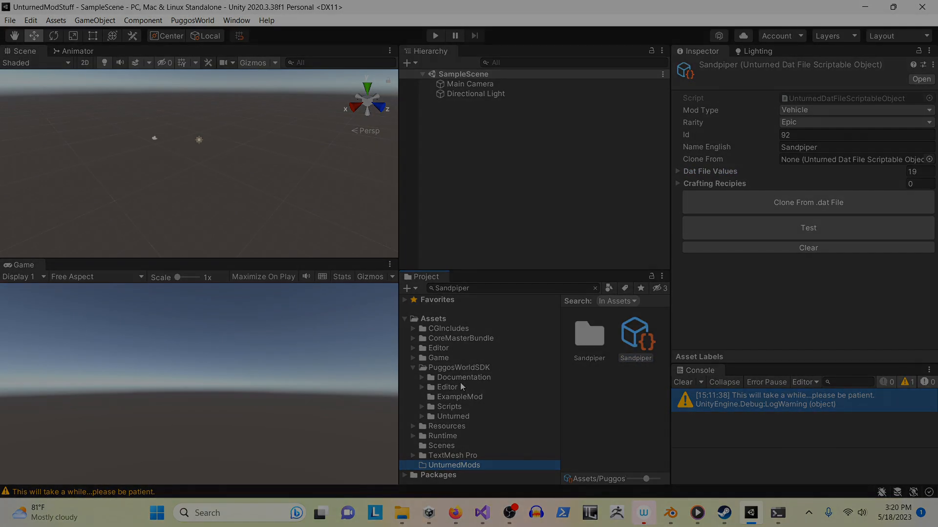